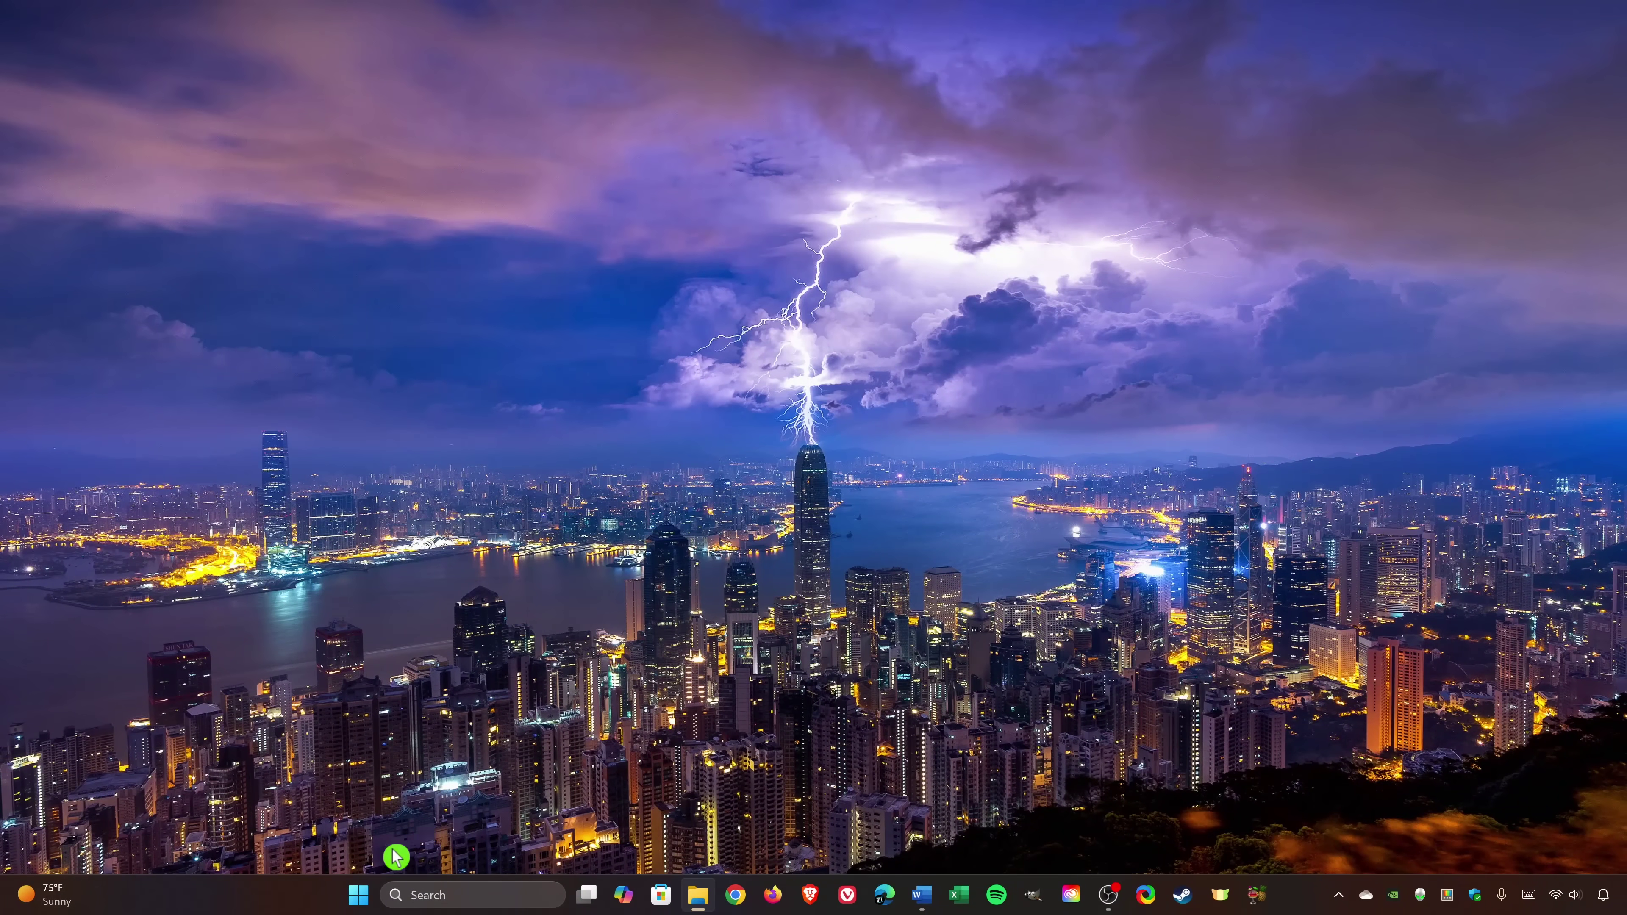
Launch Settings from the Start button's right-click menu and go to Privacy & security
right_click(357, 897)
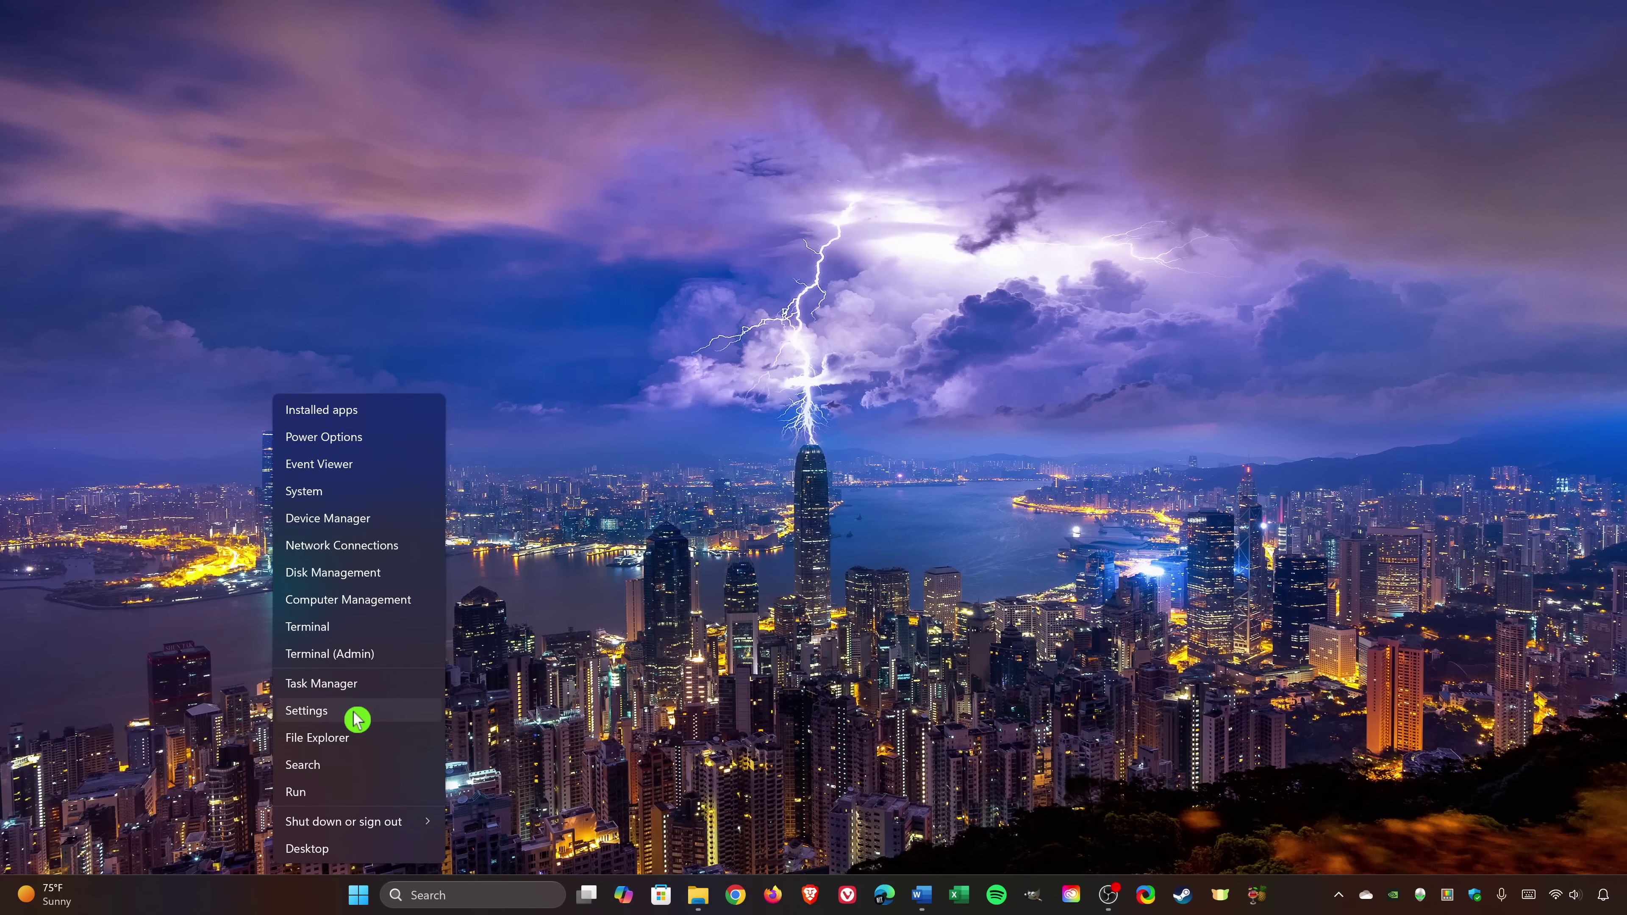
click(354, 713)
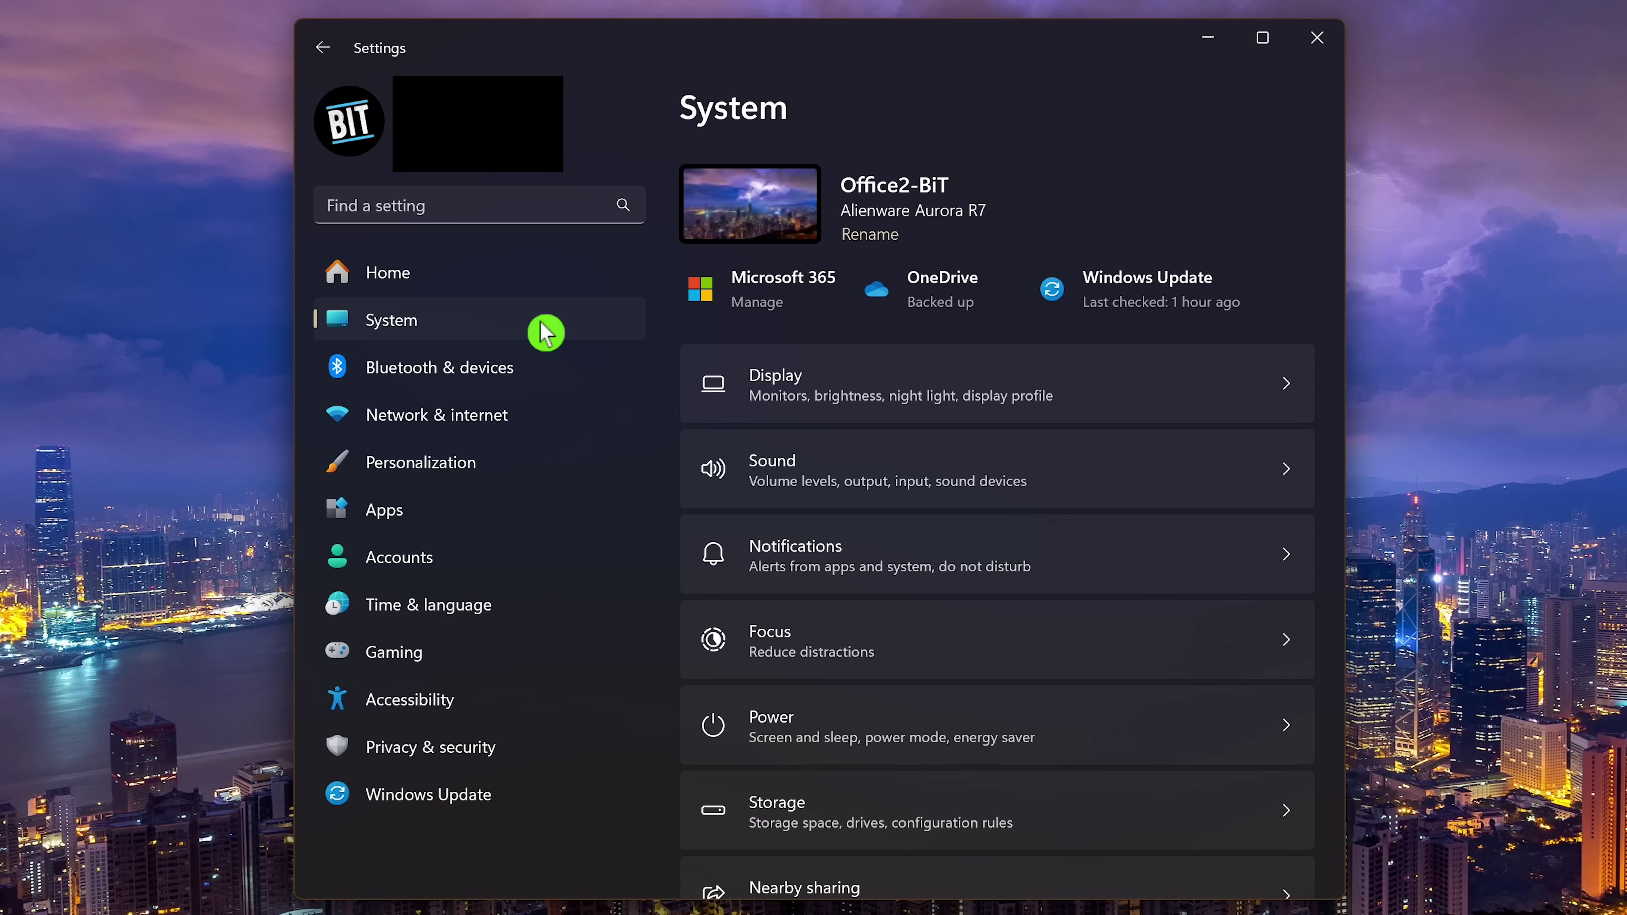
click(520, 757)
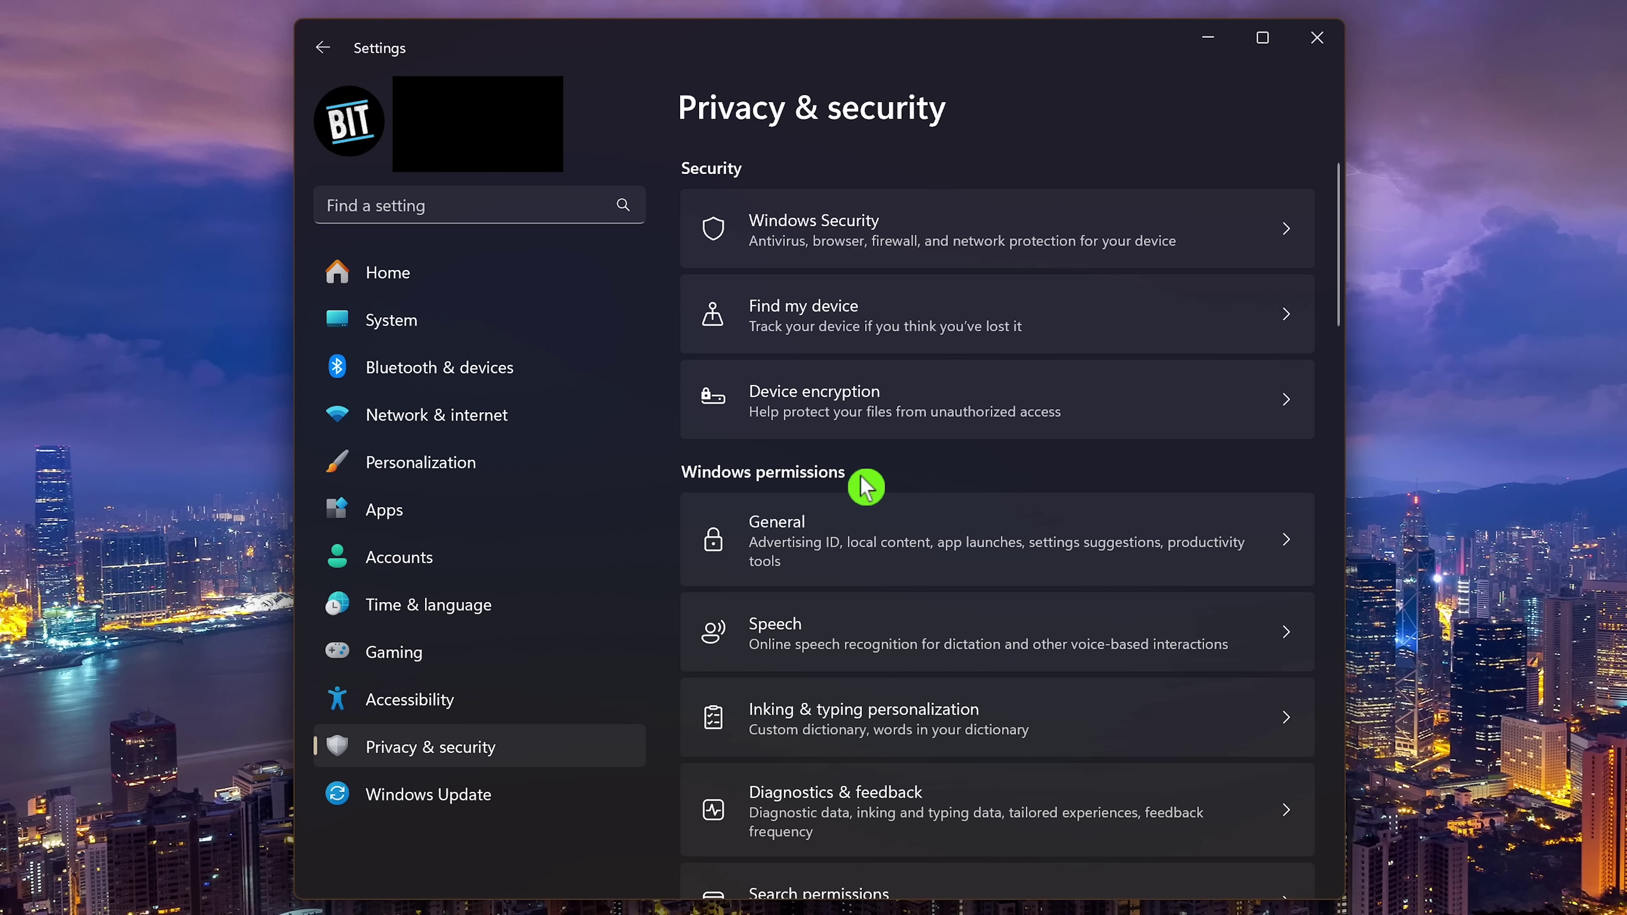
Switch off all five General toggles: advertising ID, language list, app launch tracking, suggested content, notifications
click(864, 547)
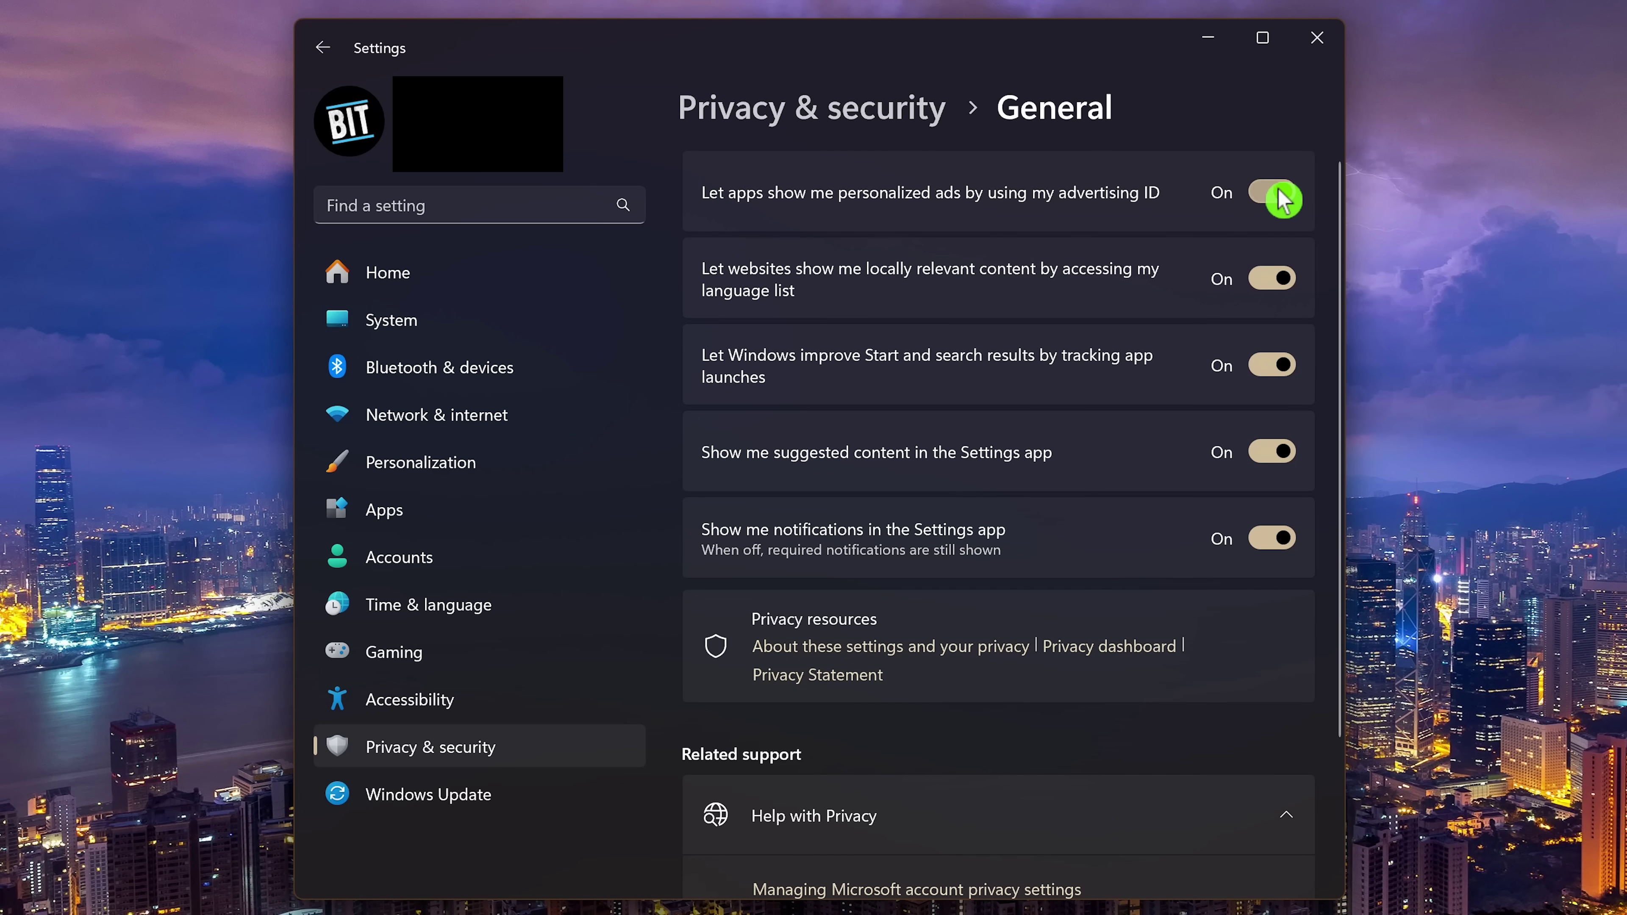
click(1284, 200)
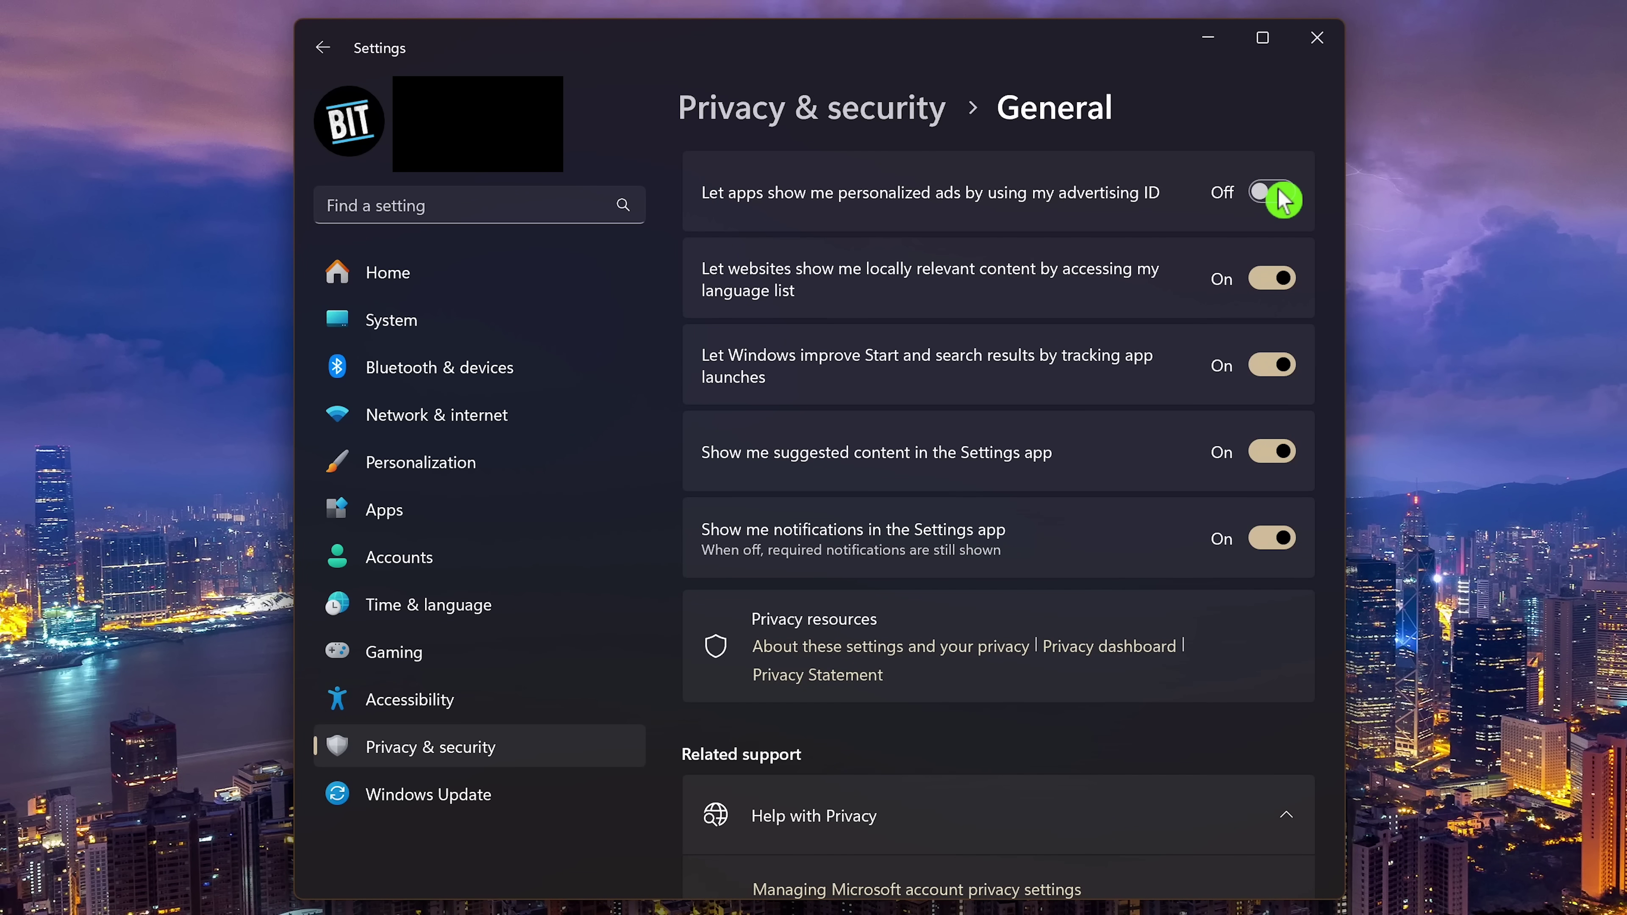
click(1284, 298)
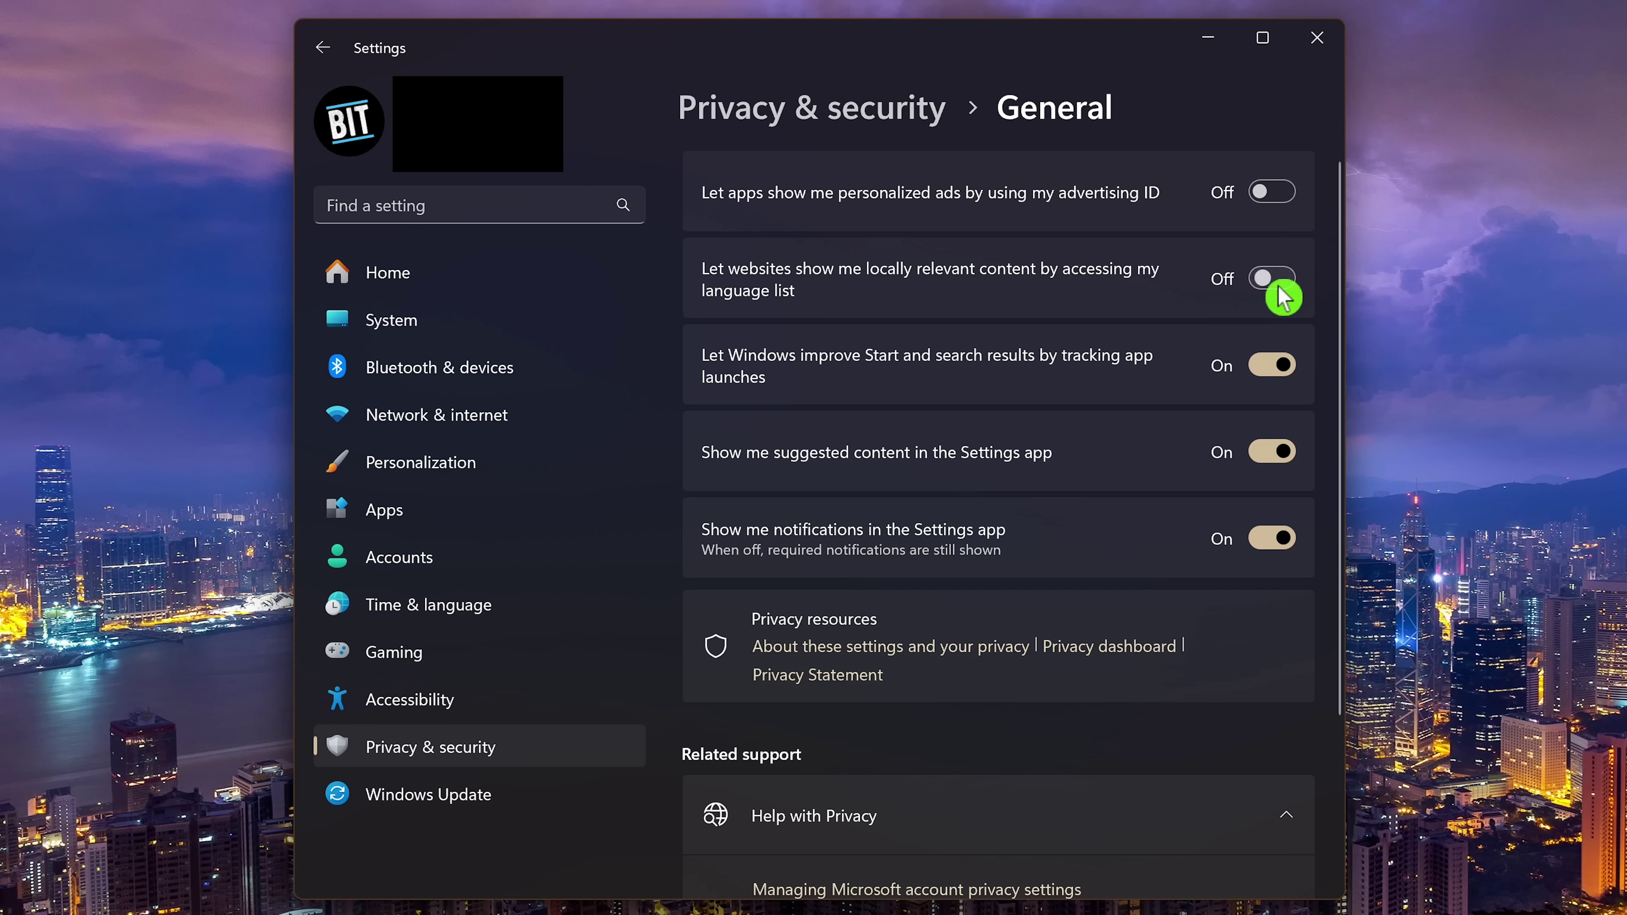
click(1284, 373)
click(1283, 456)
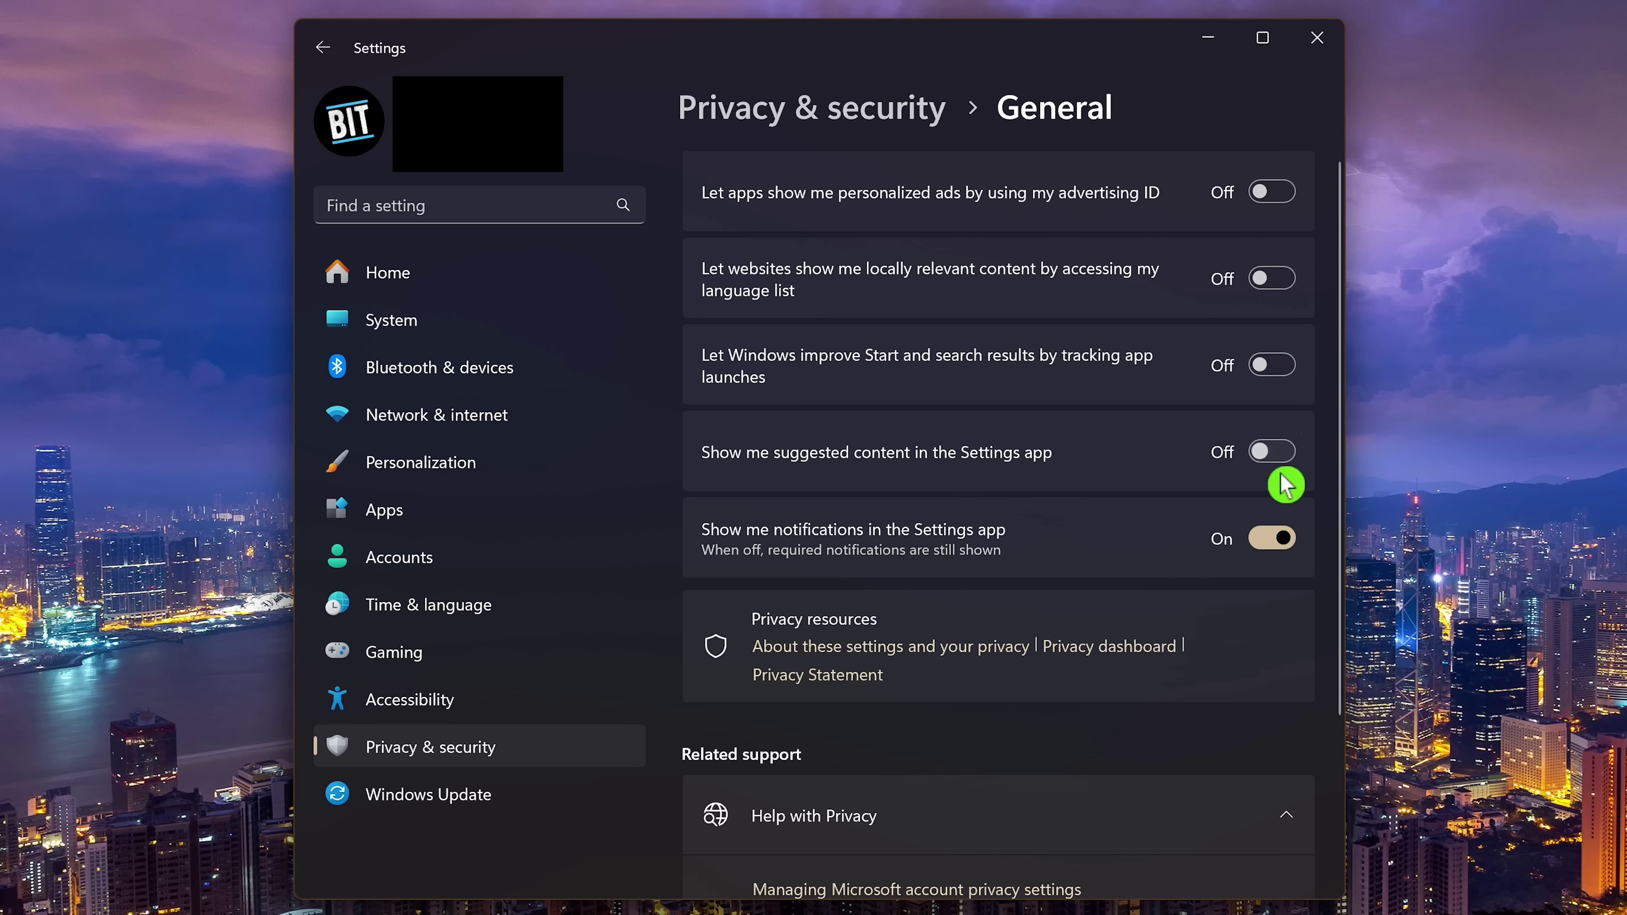
click(1277, 545)
click(565, 753)
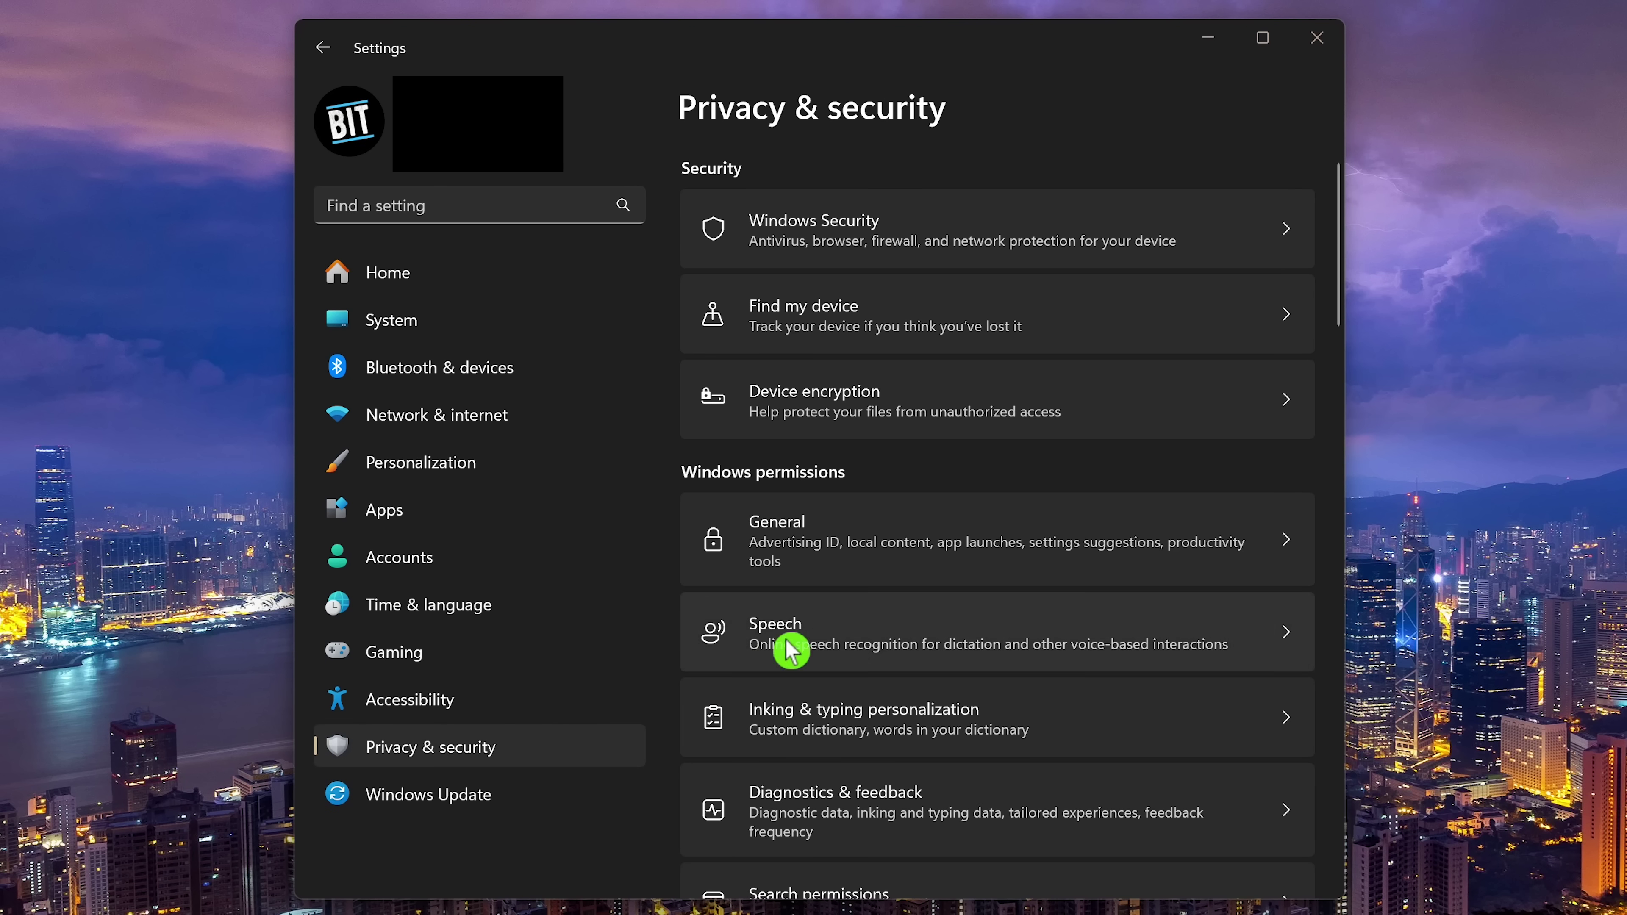
Turn Online speech recognition off on the Speech privacy page
click(850, 656)
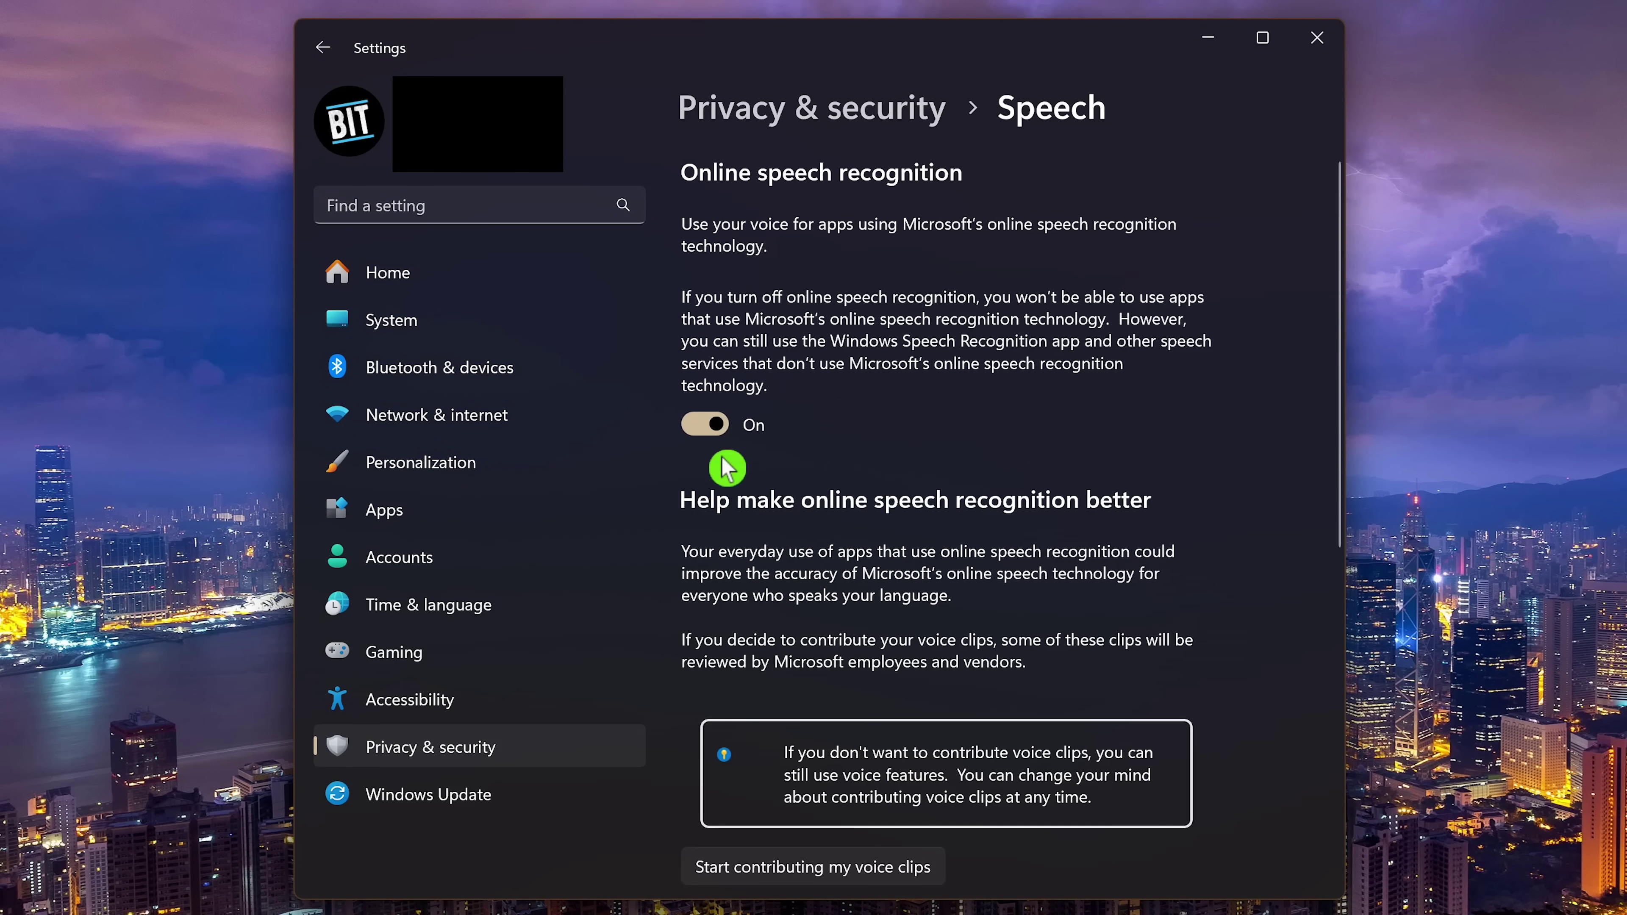
click(724, 426)
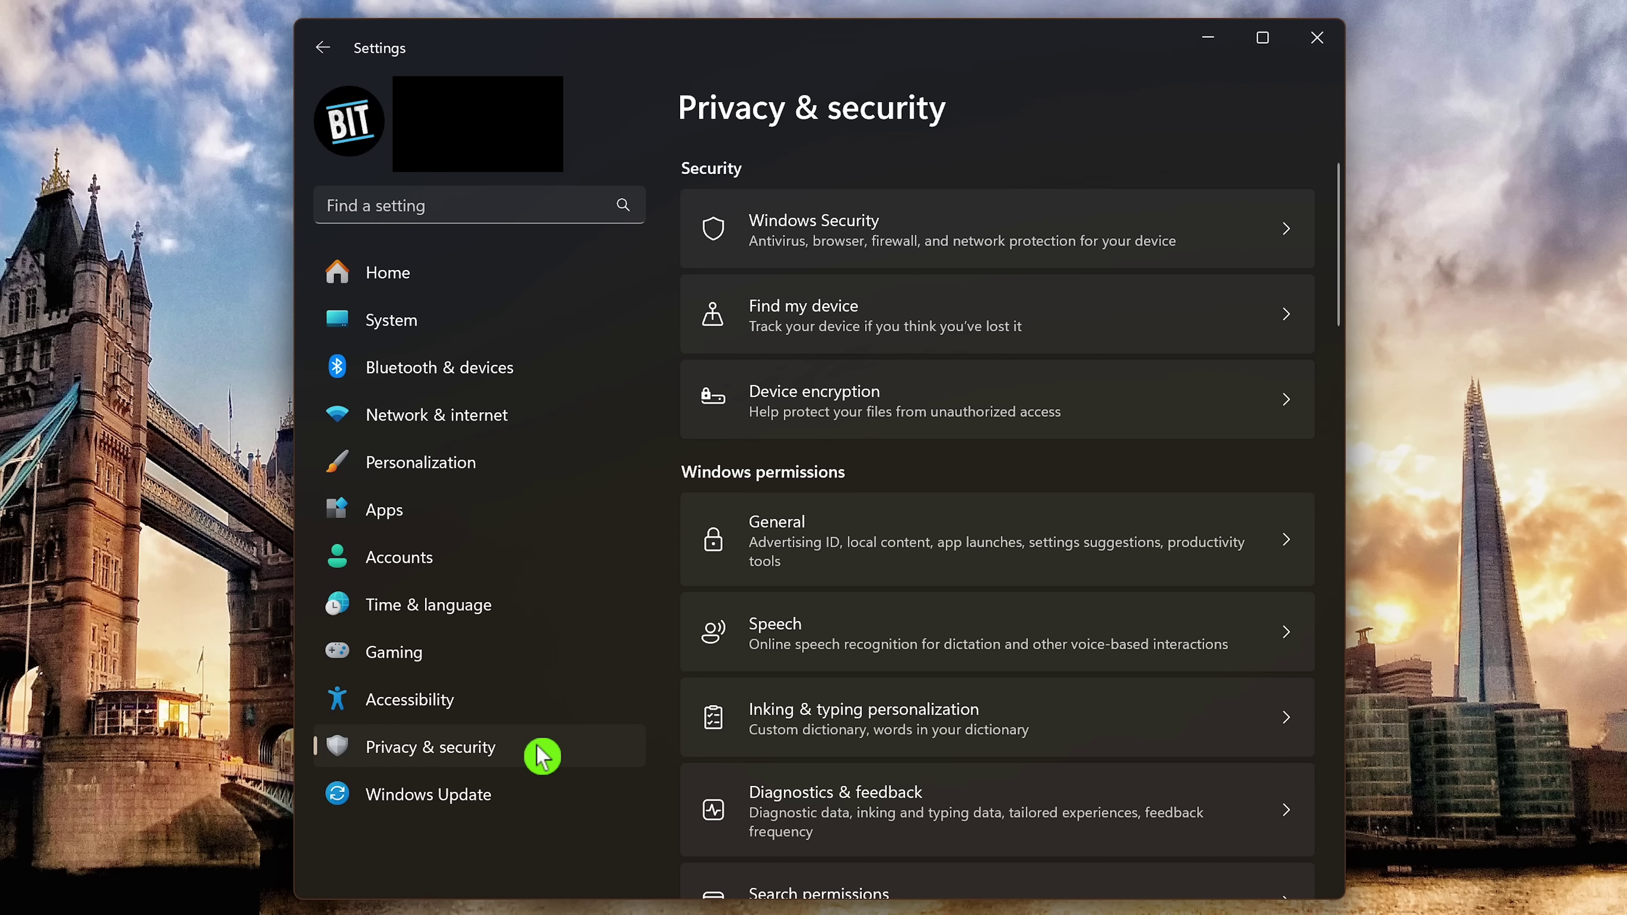
Turn off sending optional diagnostic data and expand the Inking and typing details
click(808, 820)
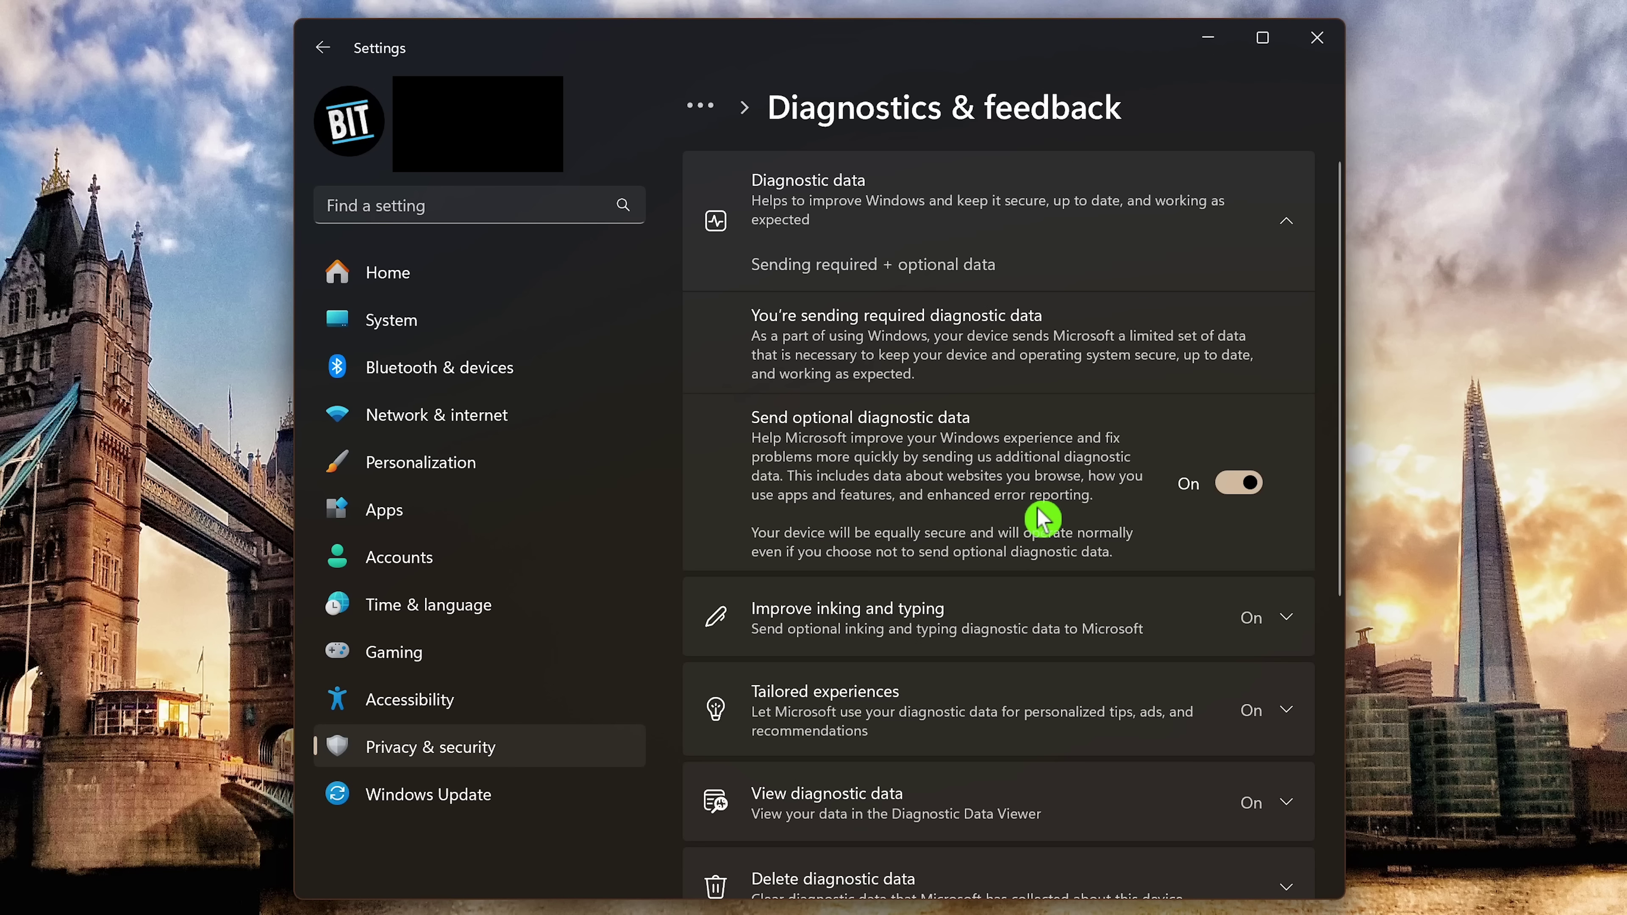
click(1249, 494)
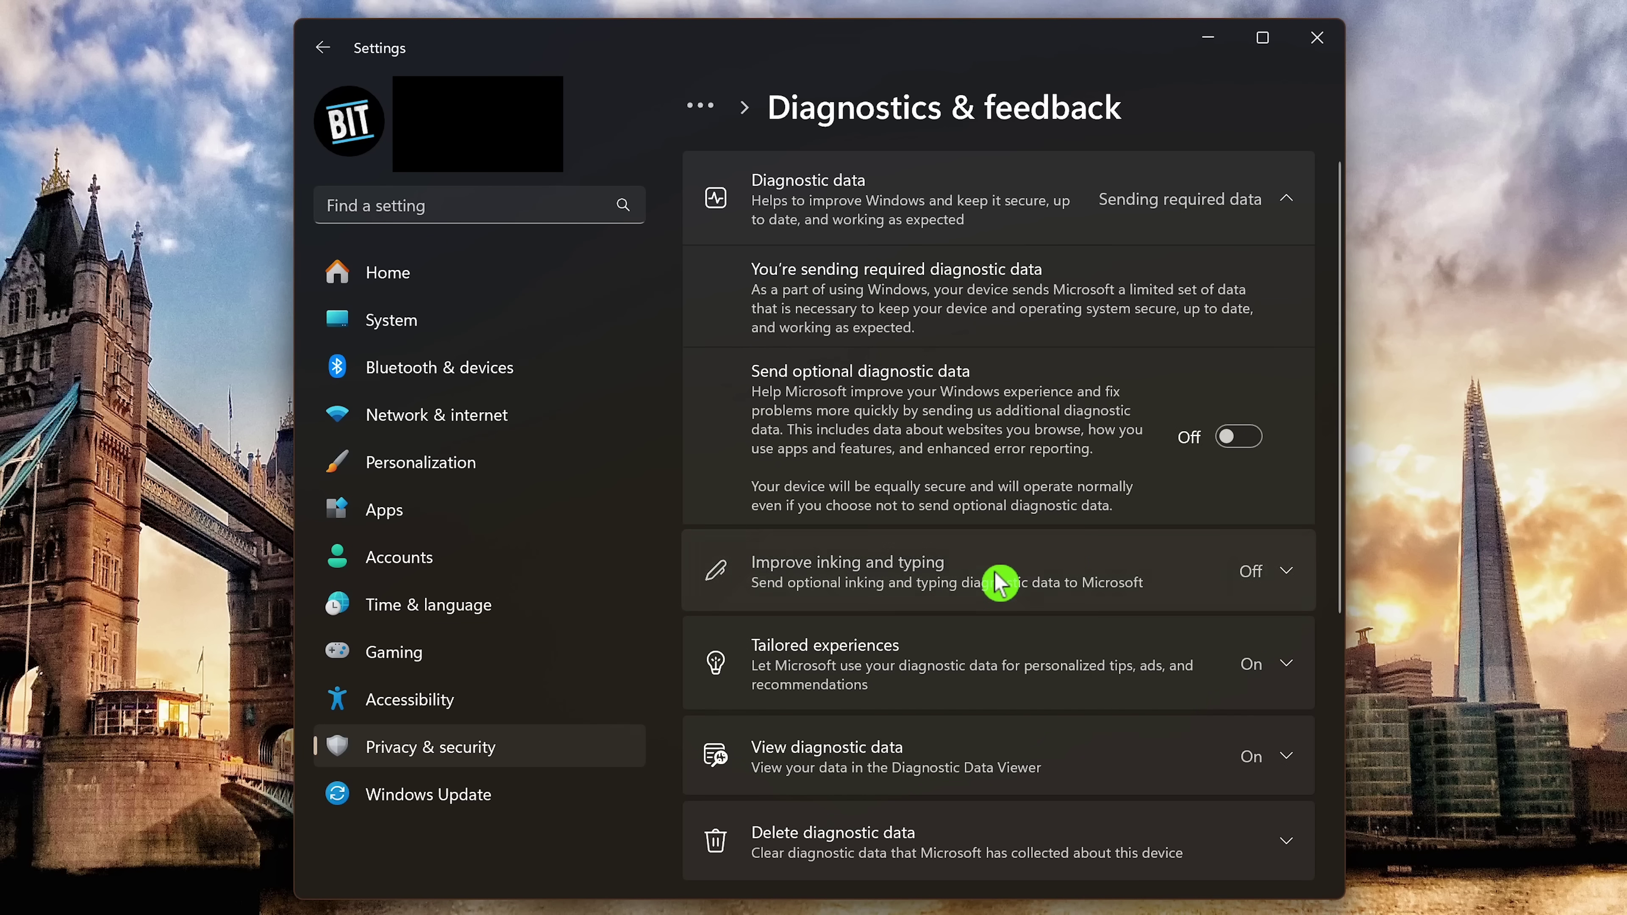
click(999, 582)
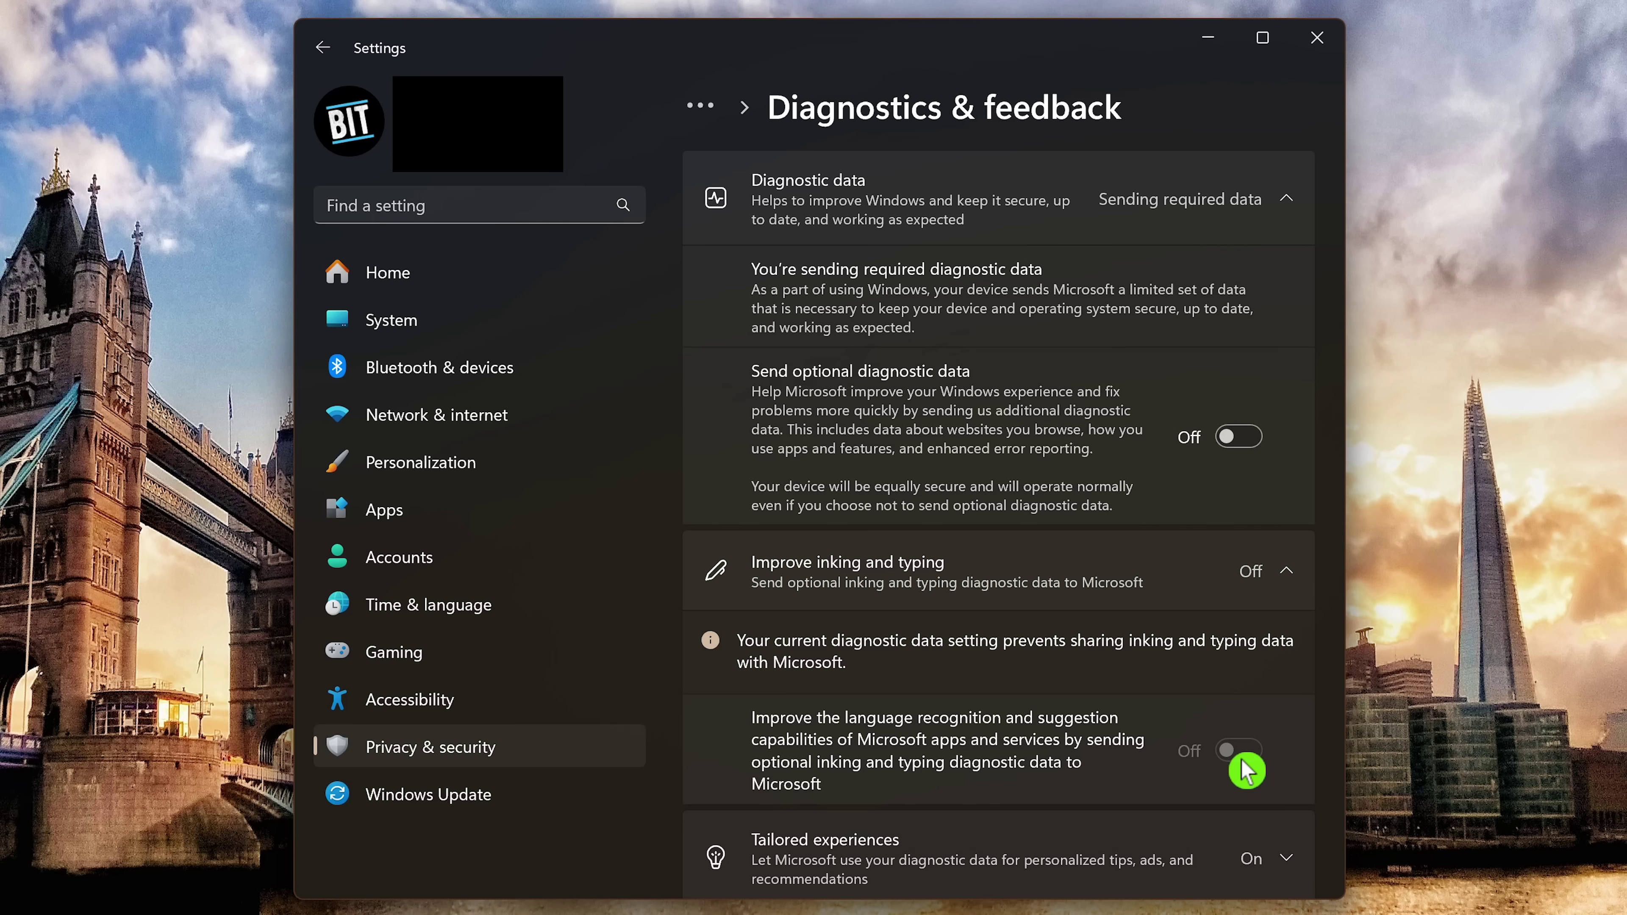
Review Tailored experiences and Delete diagnostic data, then set Feedback frequency to Never
scroll(1246, 769, down, 10)
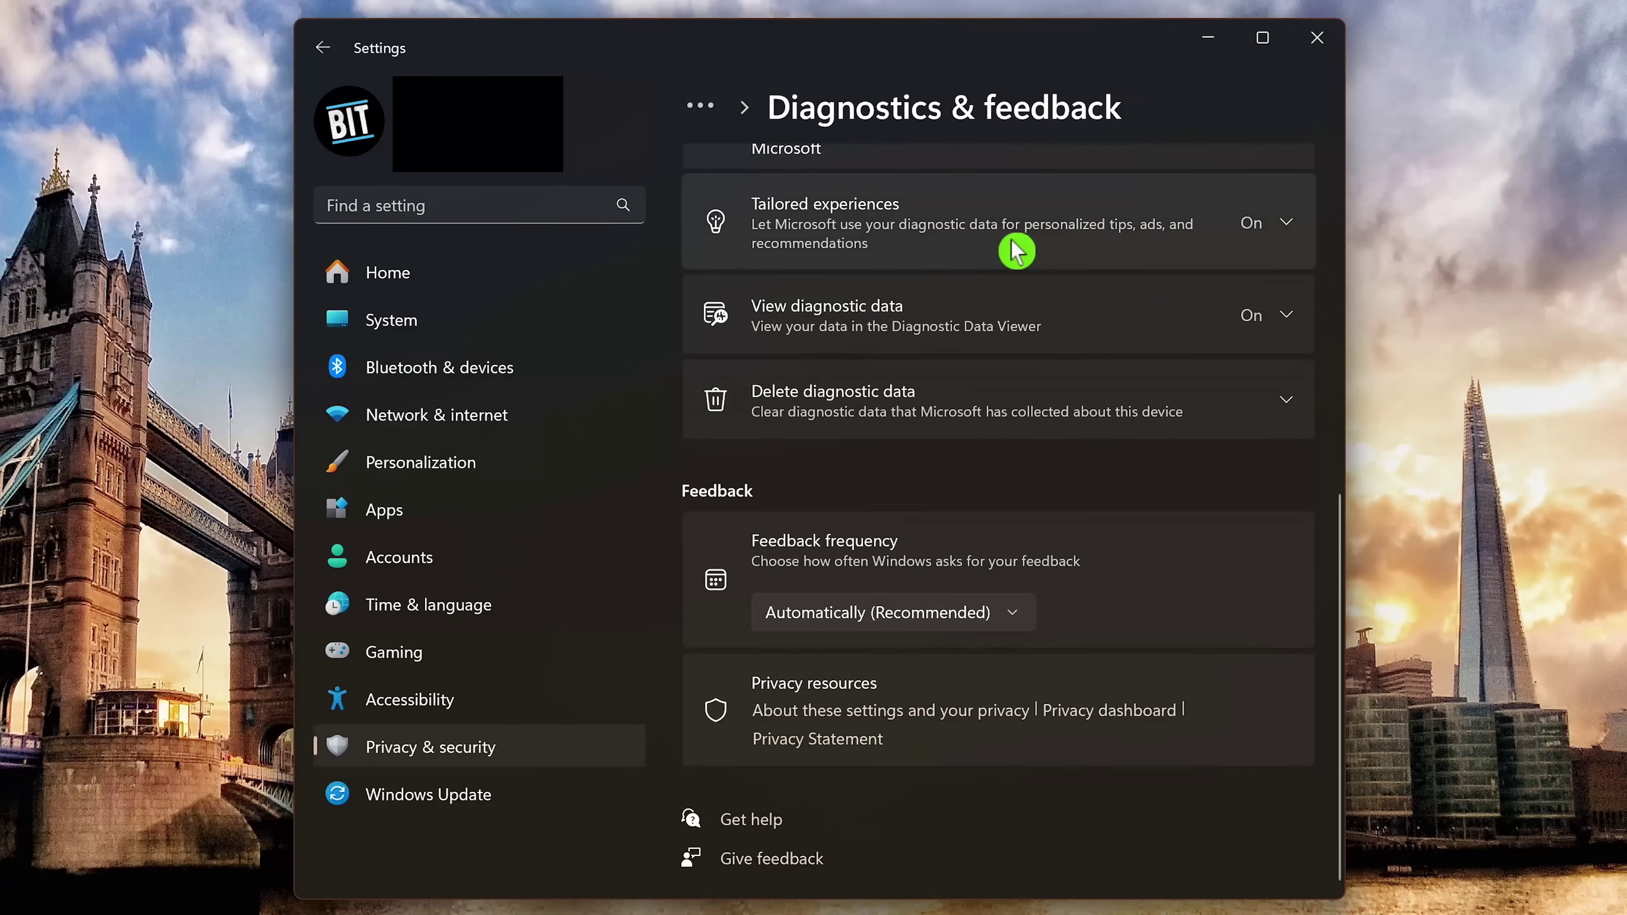
click(1009, 232)
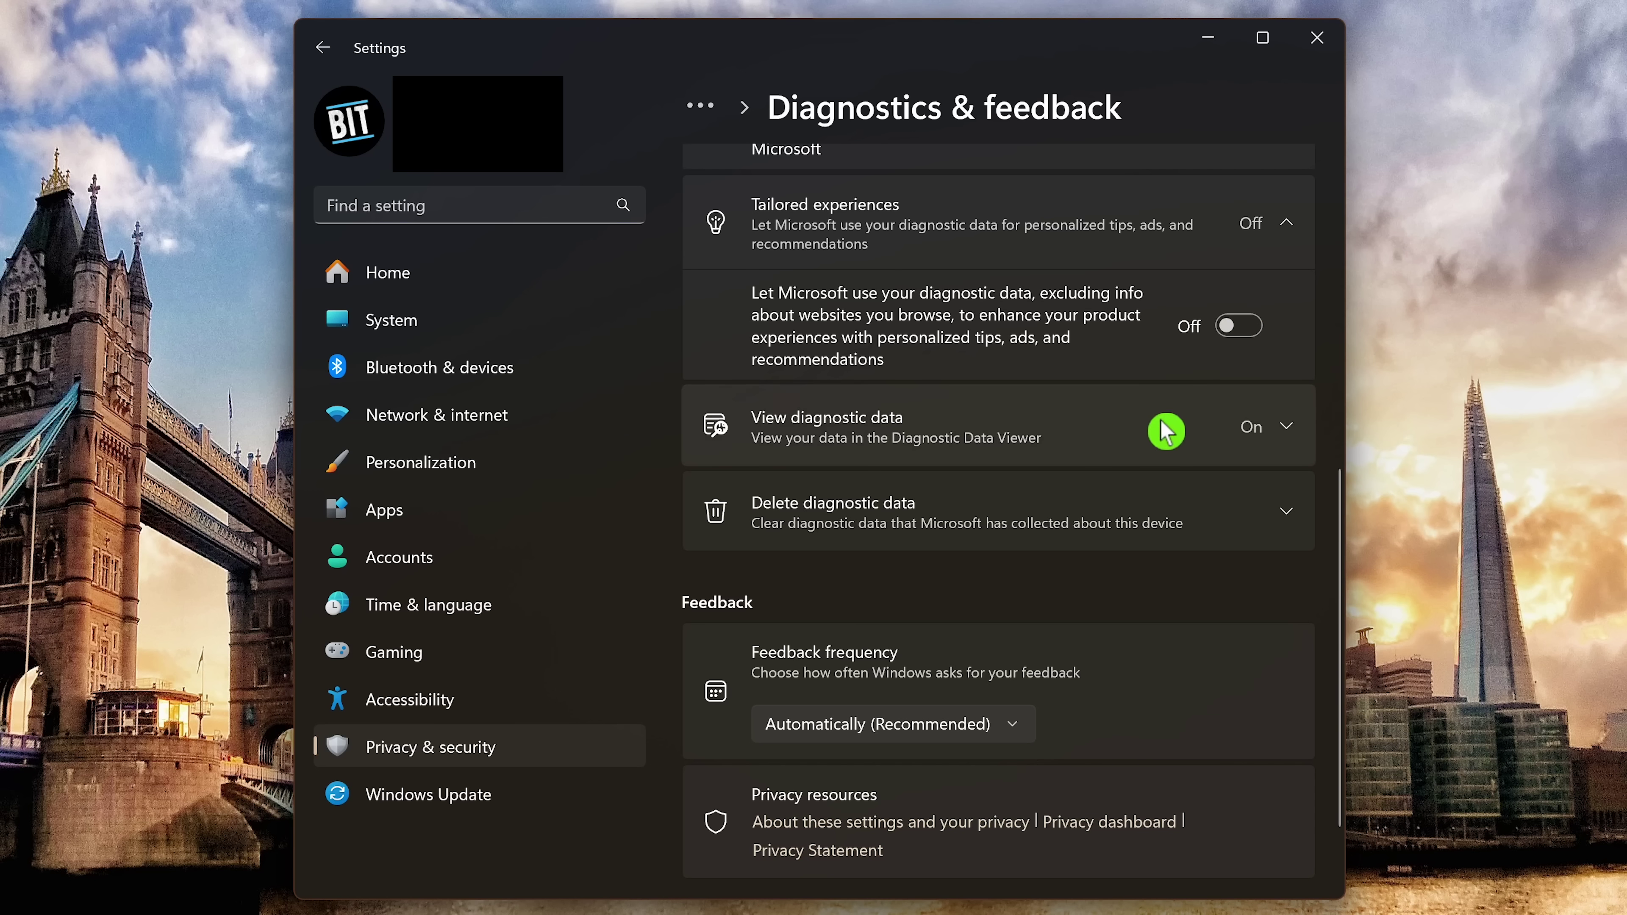
click(1005, 516)
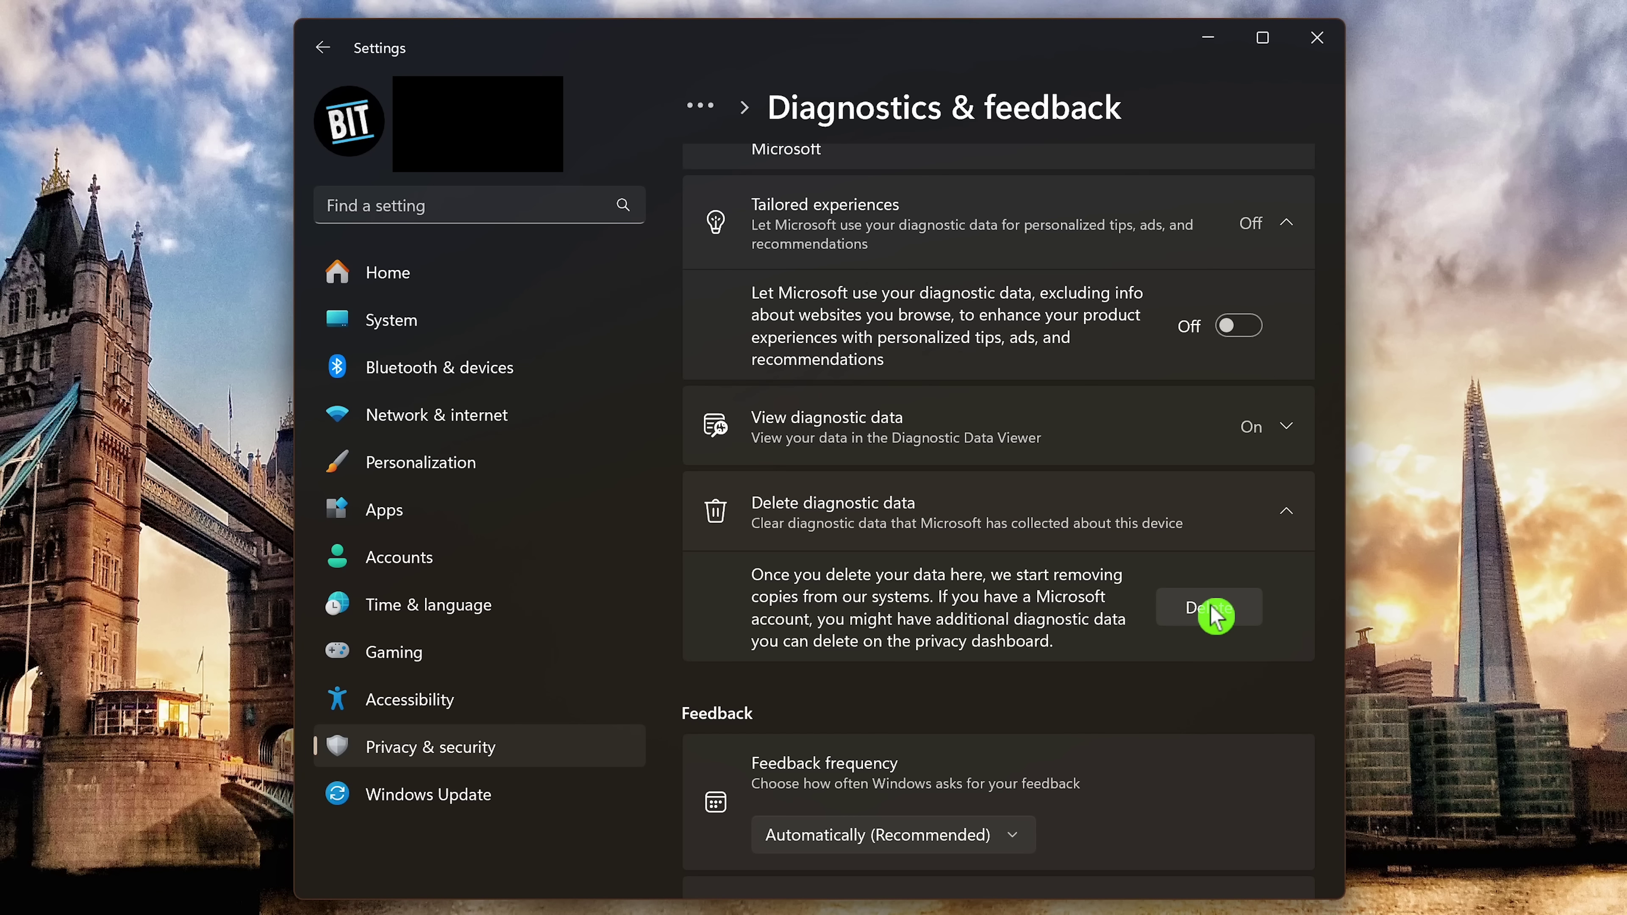
scroll(1216, 615, down, 3)
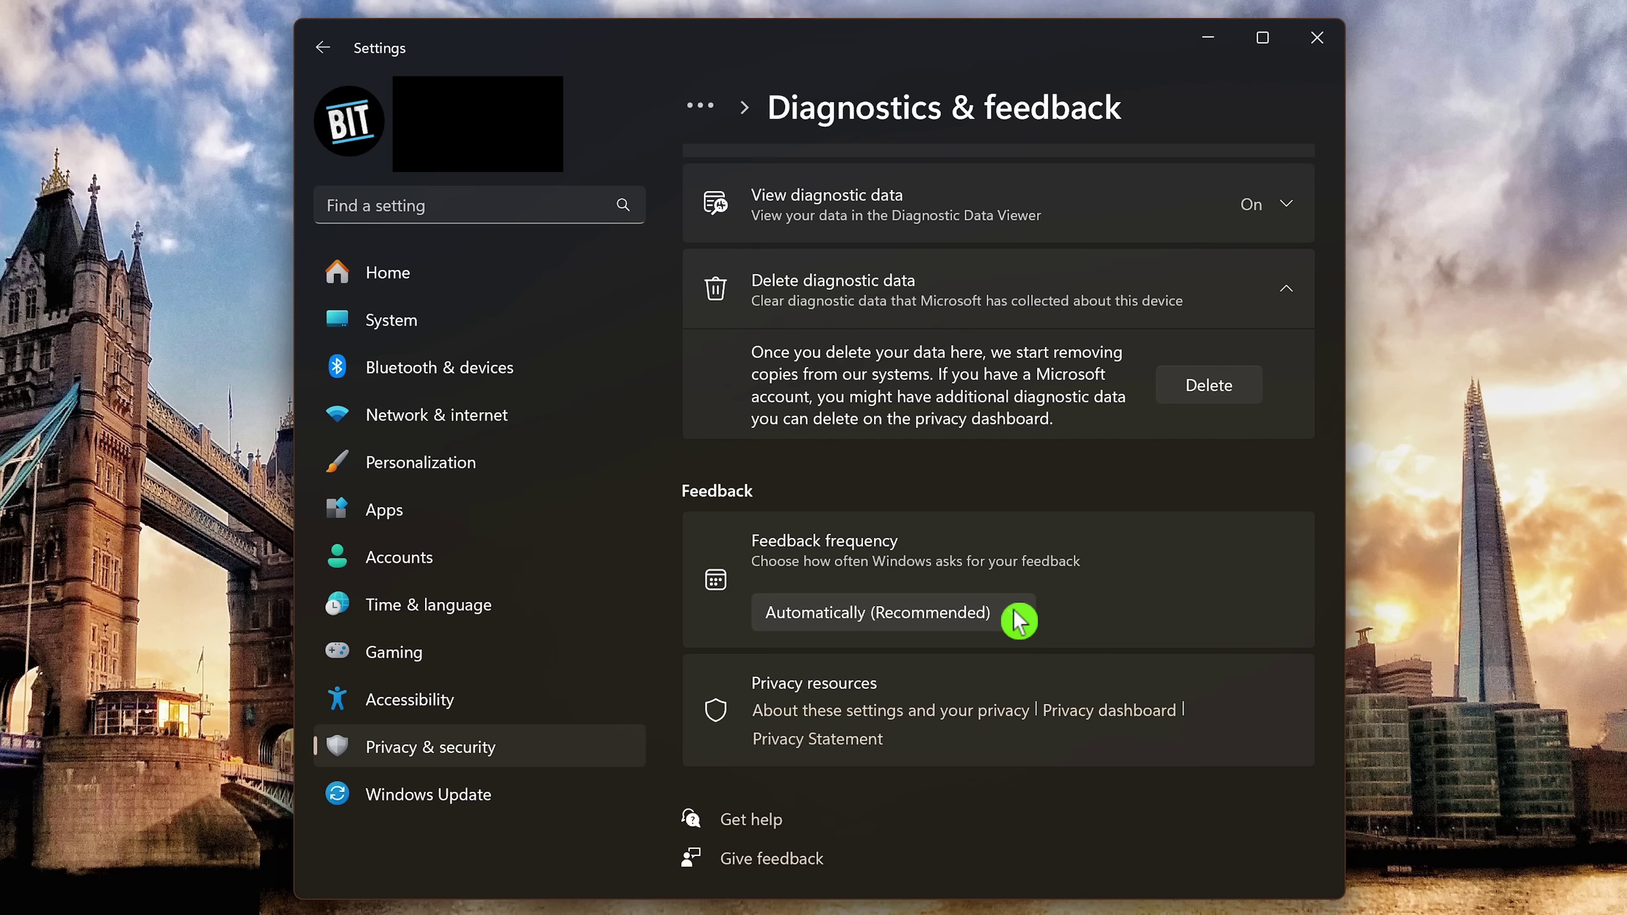
click(1019, 619)
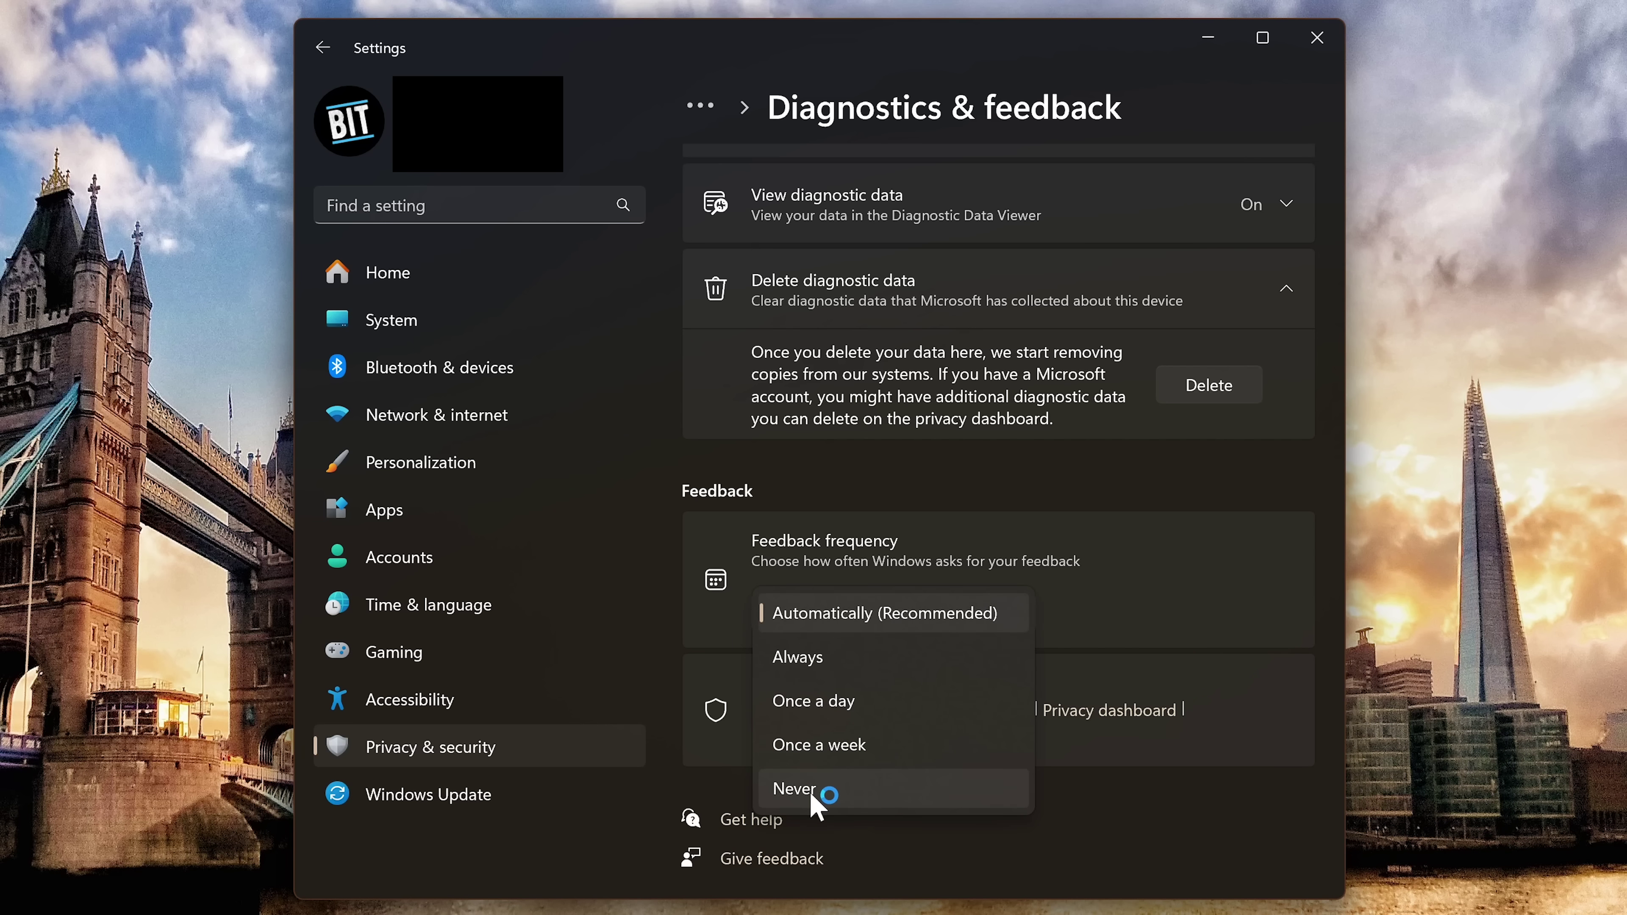
click(823, 798)
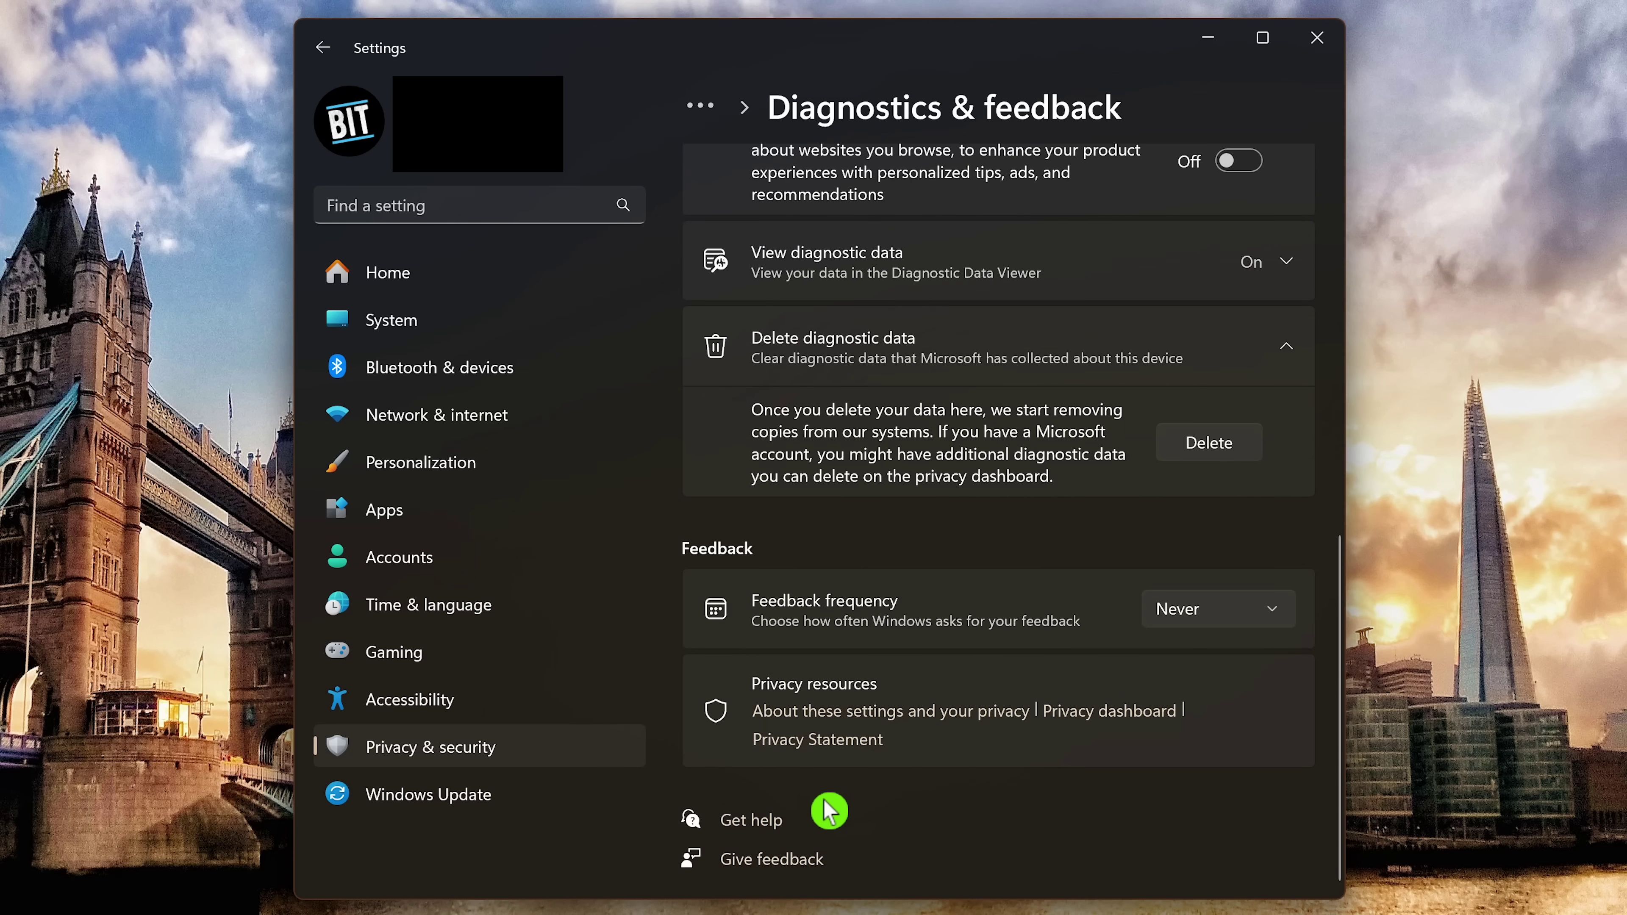
Under App permissions > Microphone, switch off microphone access for Arc and Feedback Hub
click(556, 751)
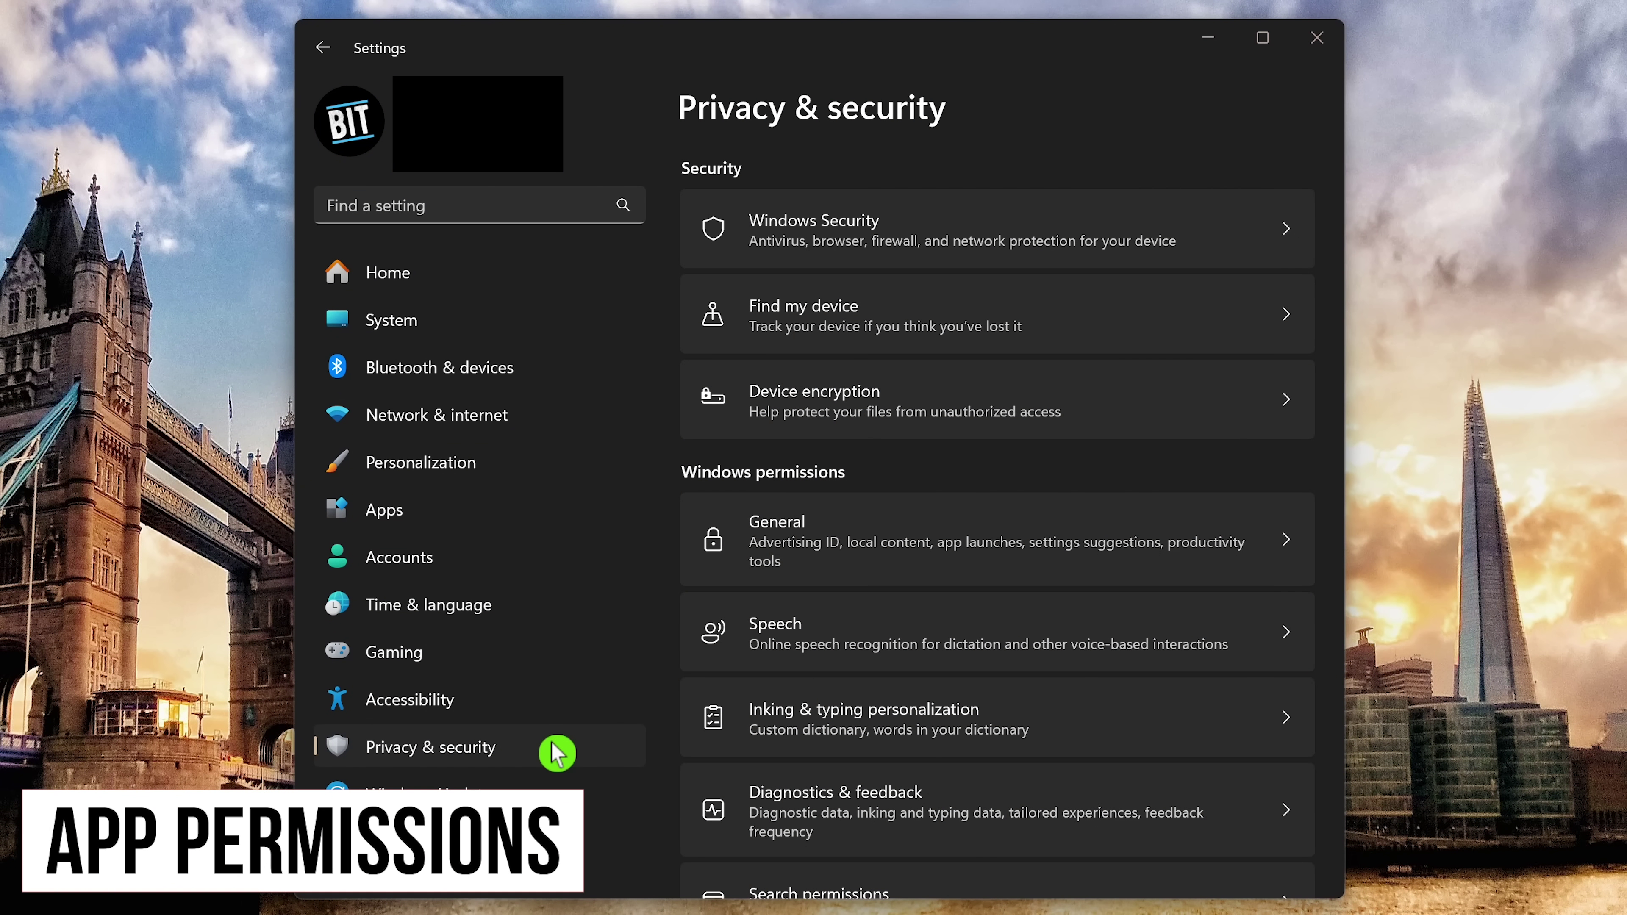
scroll(846, 738, down, 10)
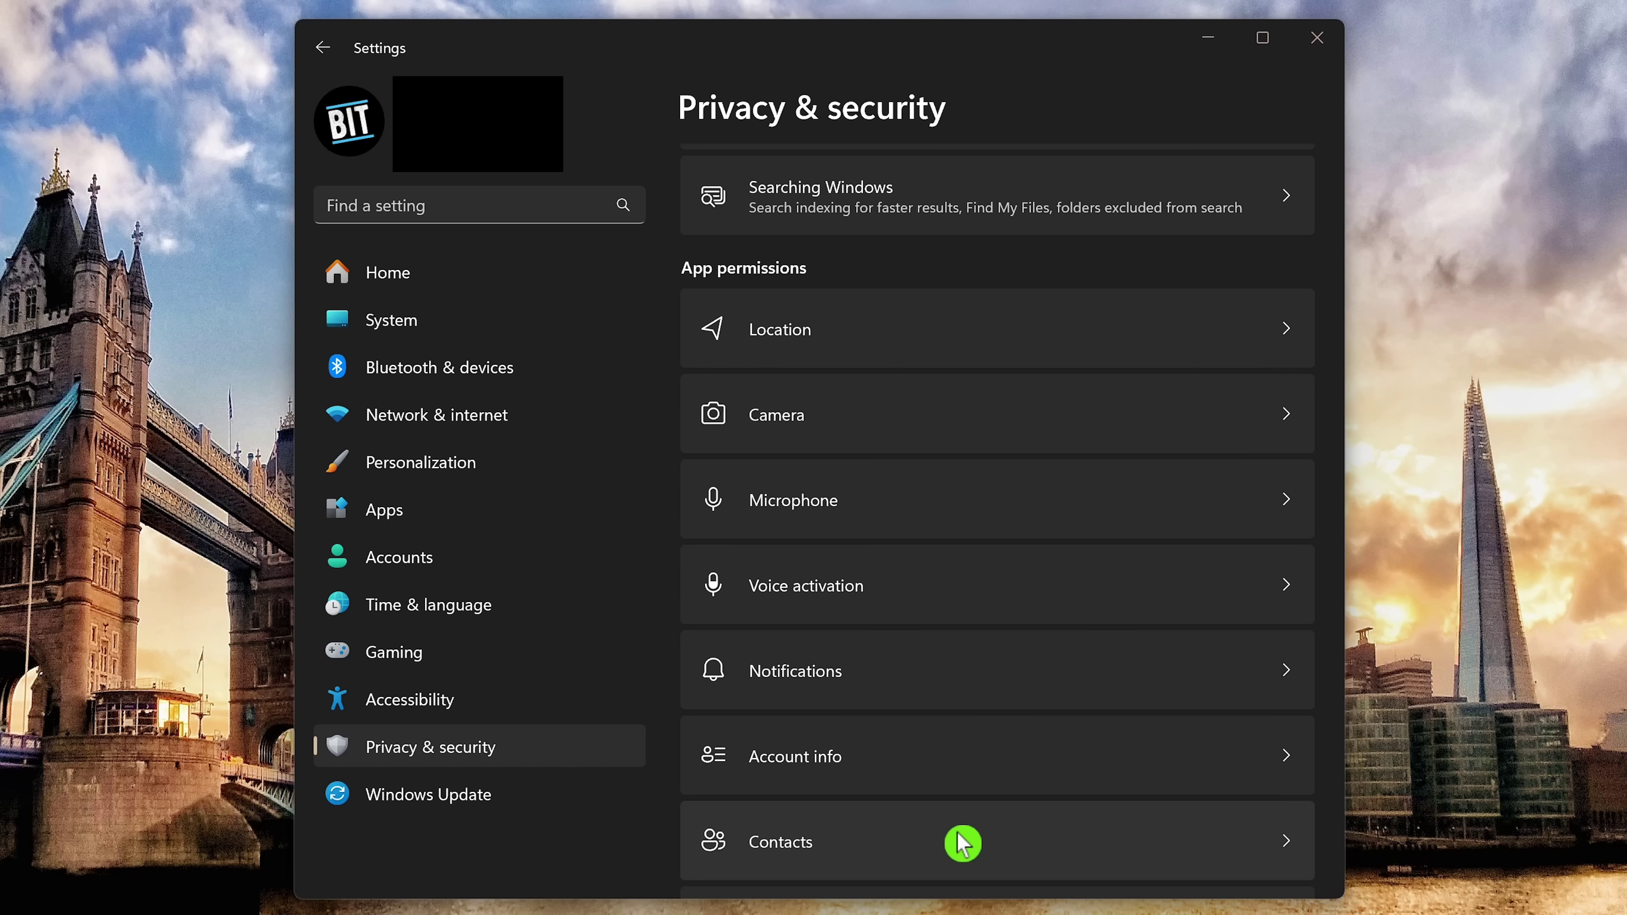
click(1017, 518)
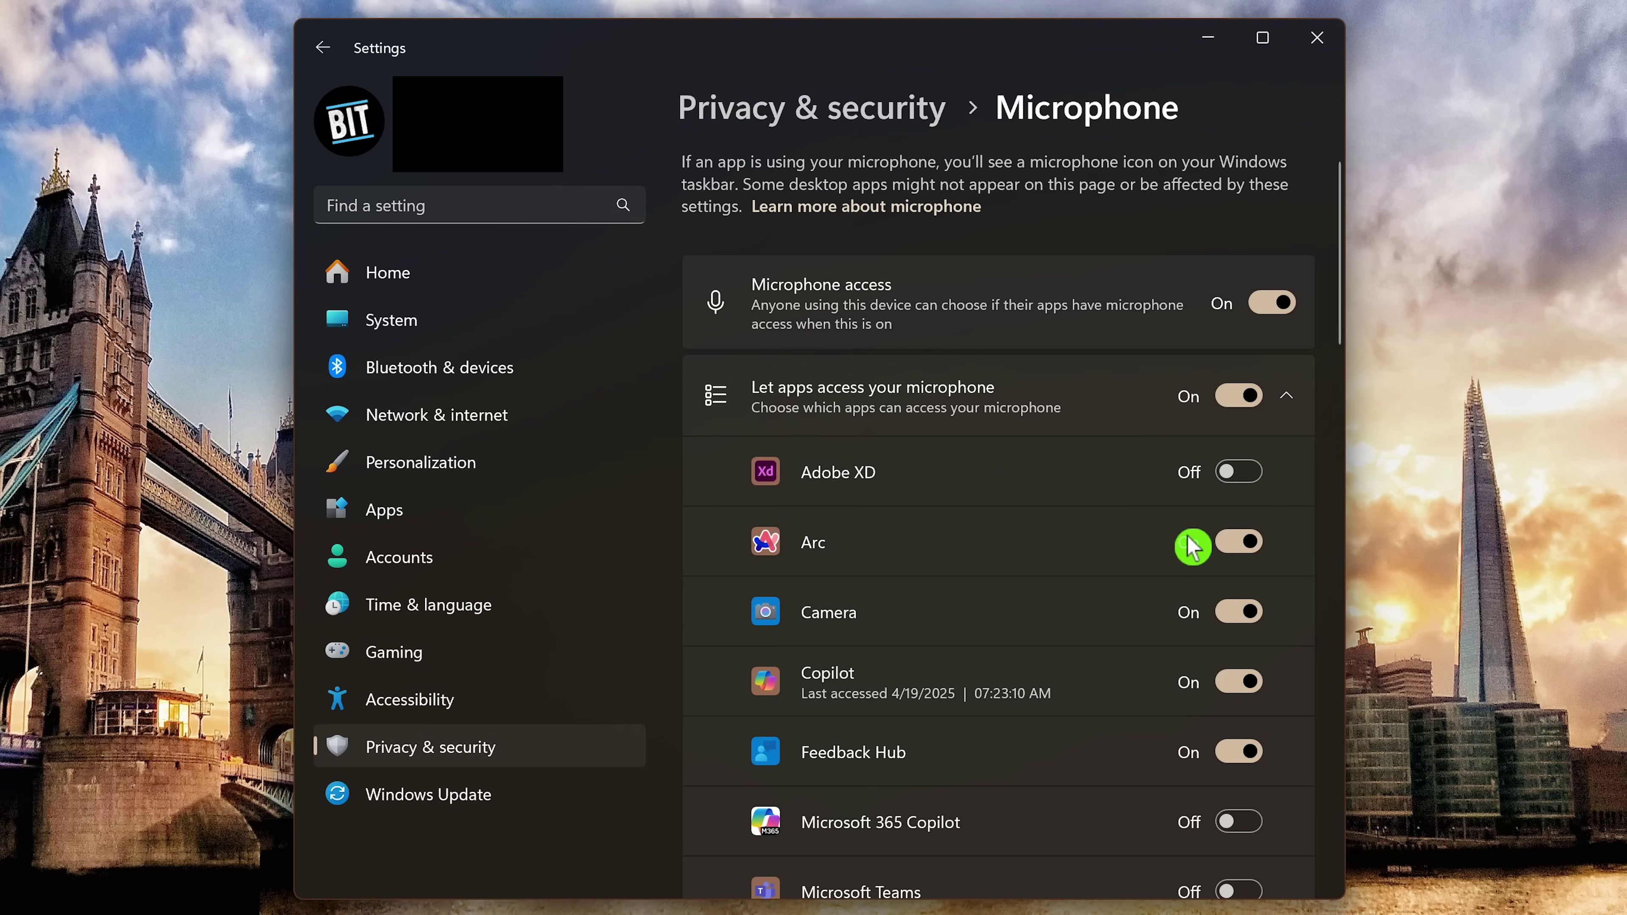
click(1259, 549)
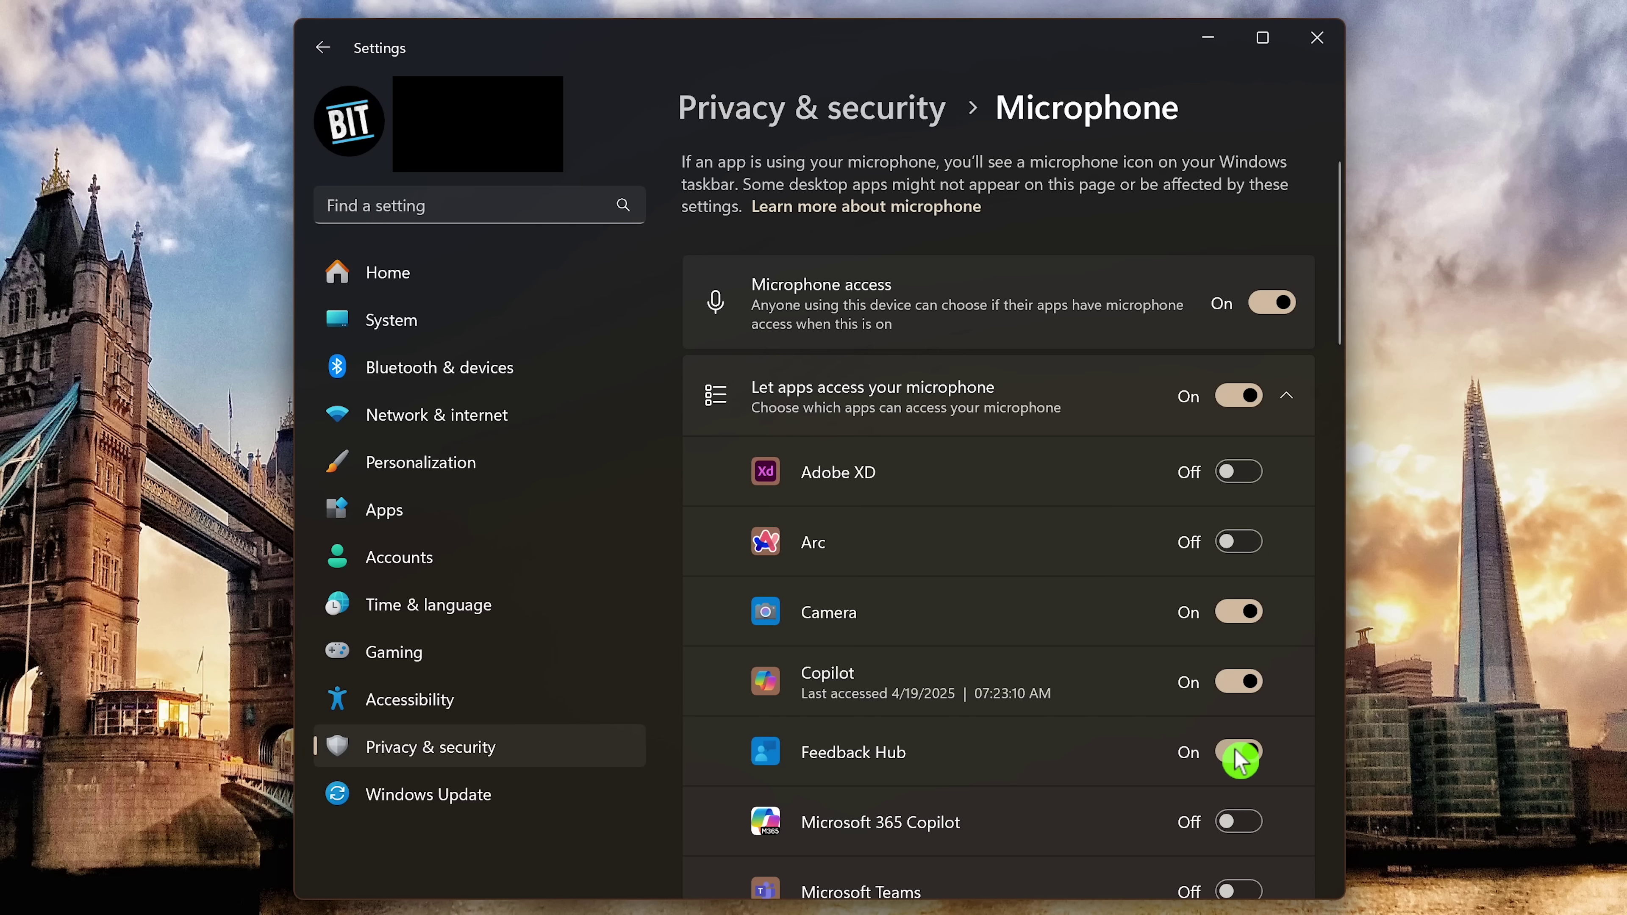
click(1254, 763)
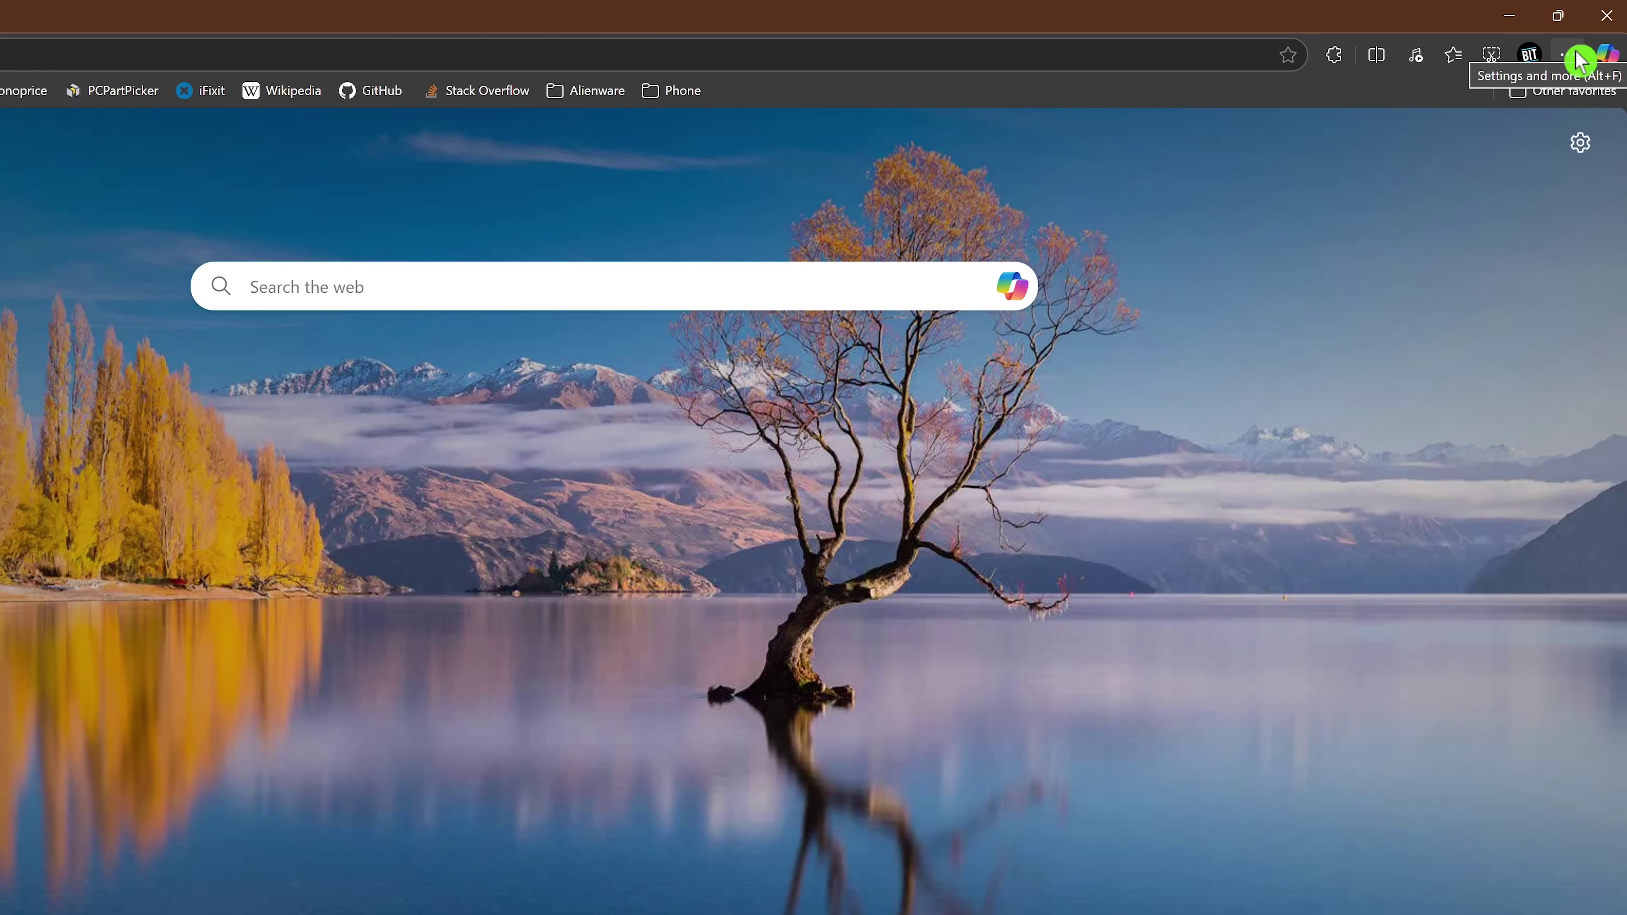
Enable Edge tracking prevention under Privacy, search, and services and choose the Strict level
click(1570, 56)
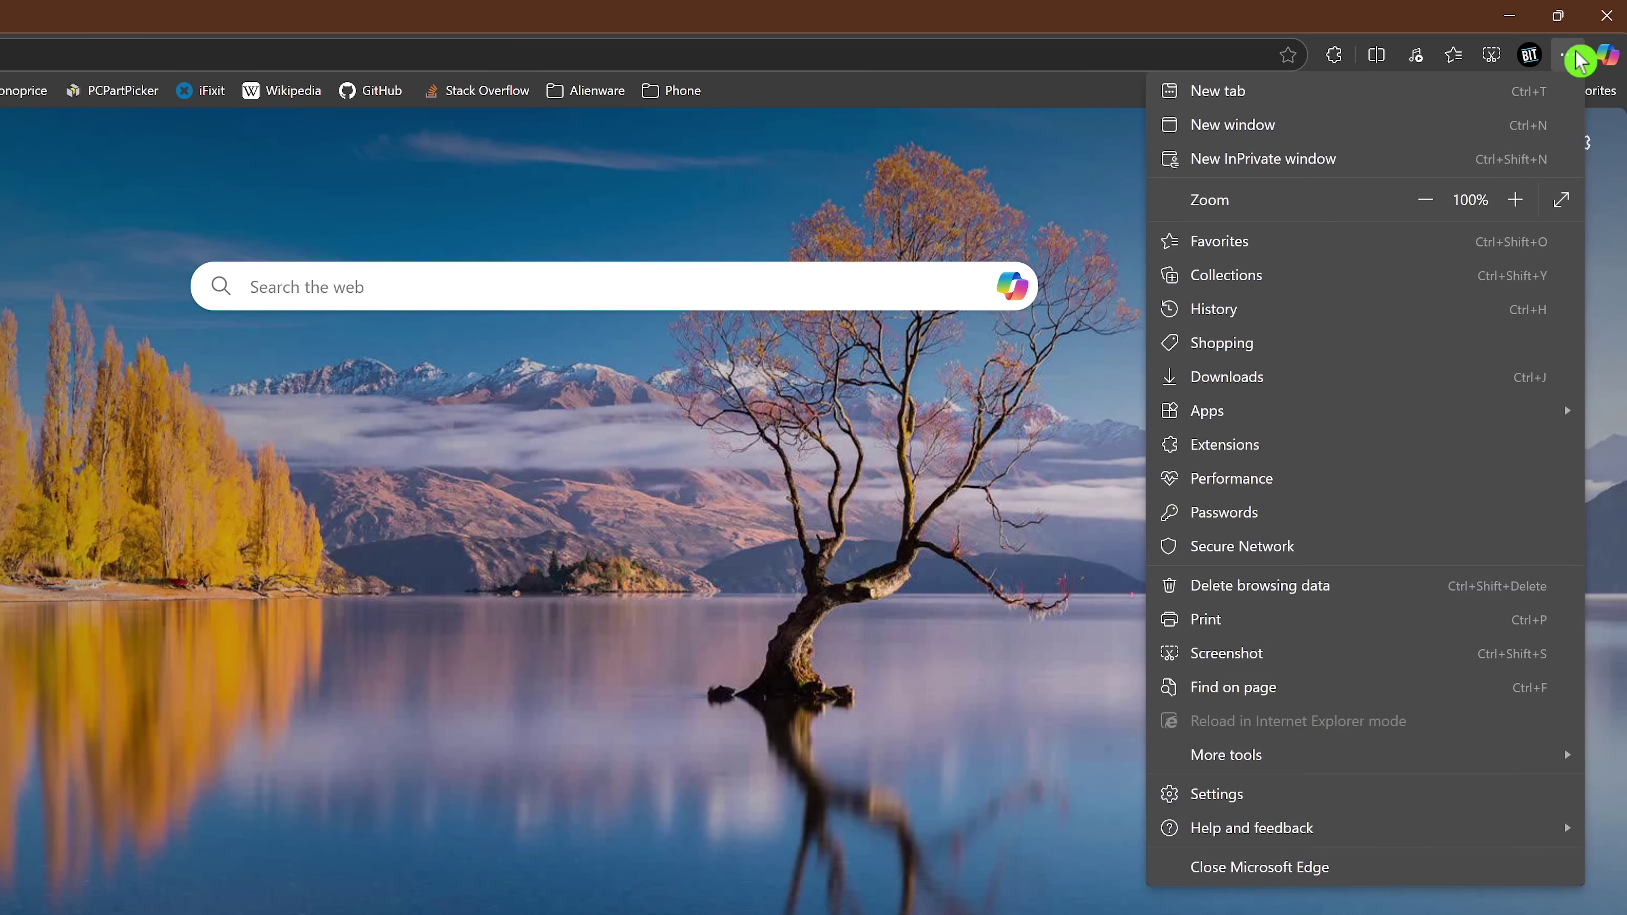
click(1309, 801)
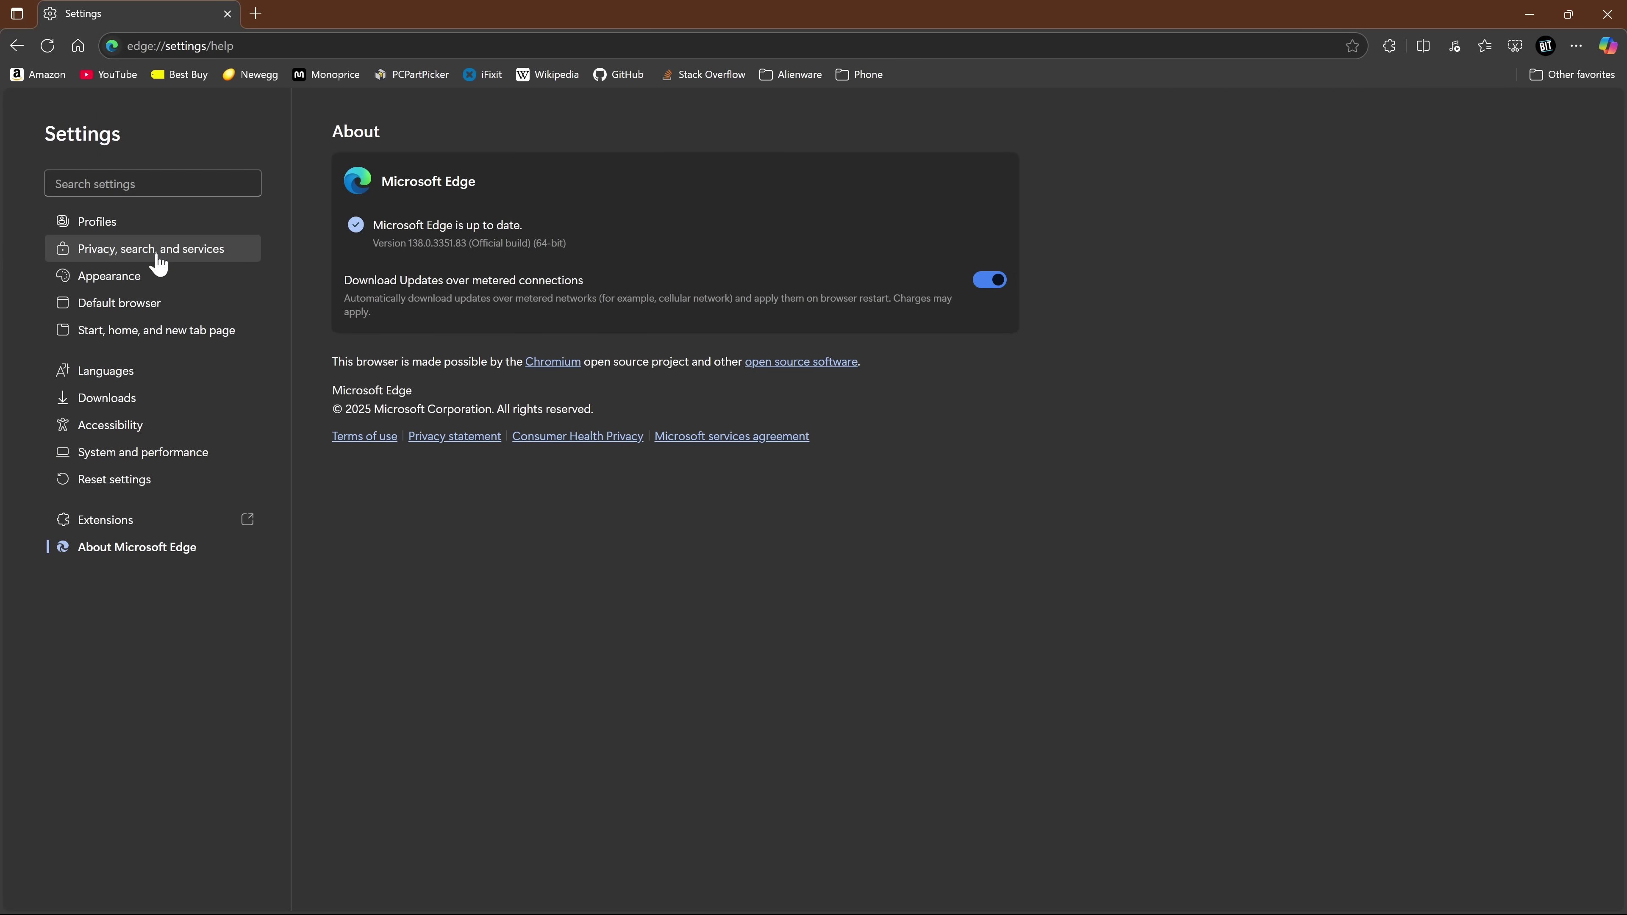
click(158, 263)
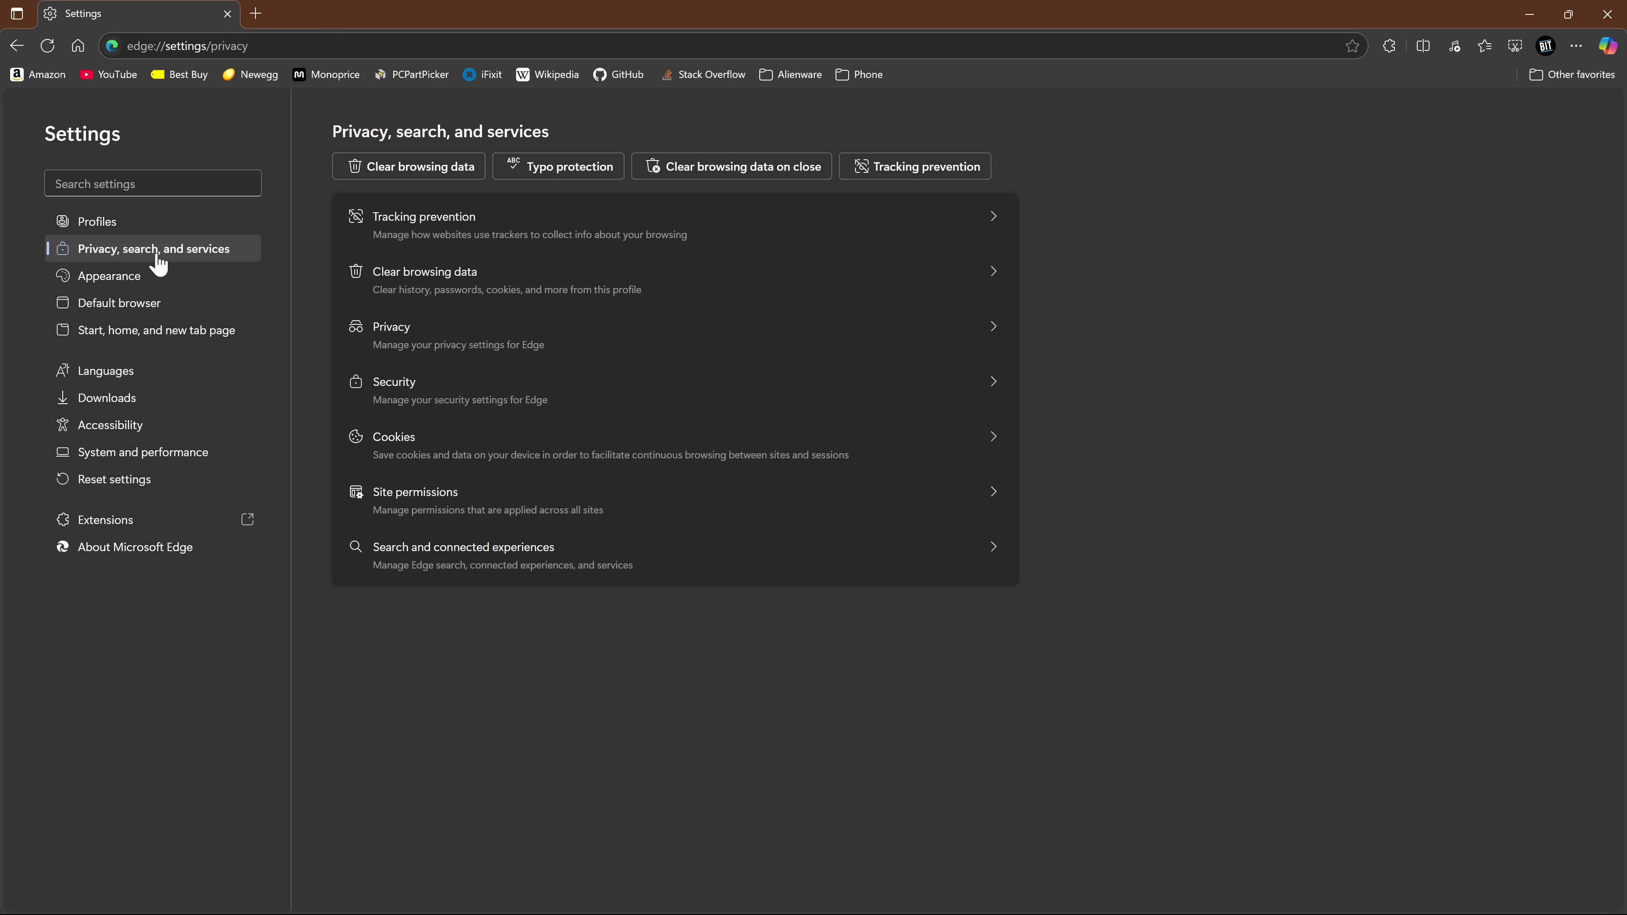
click(511, 228)
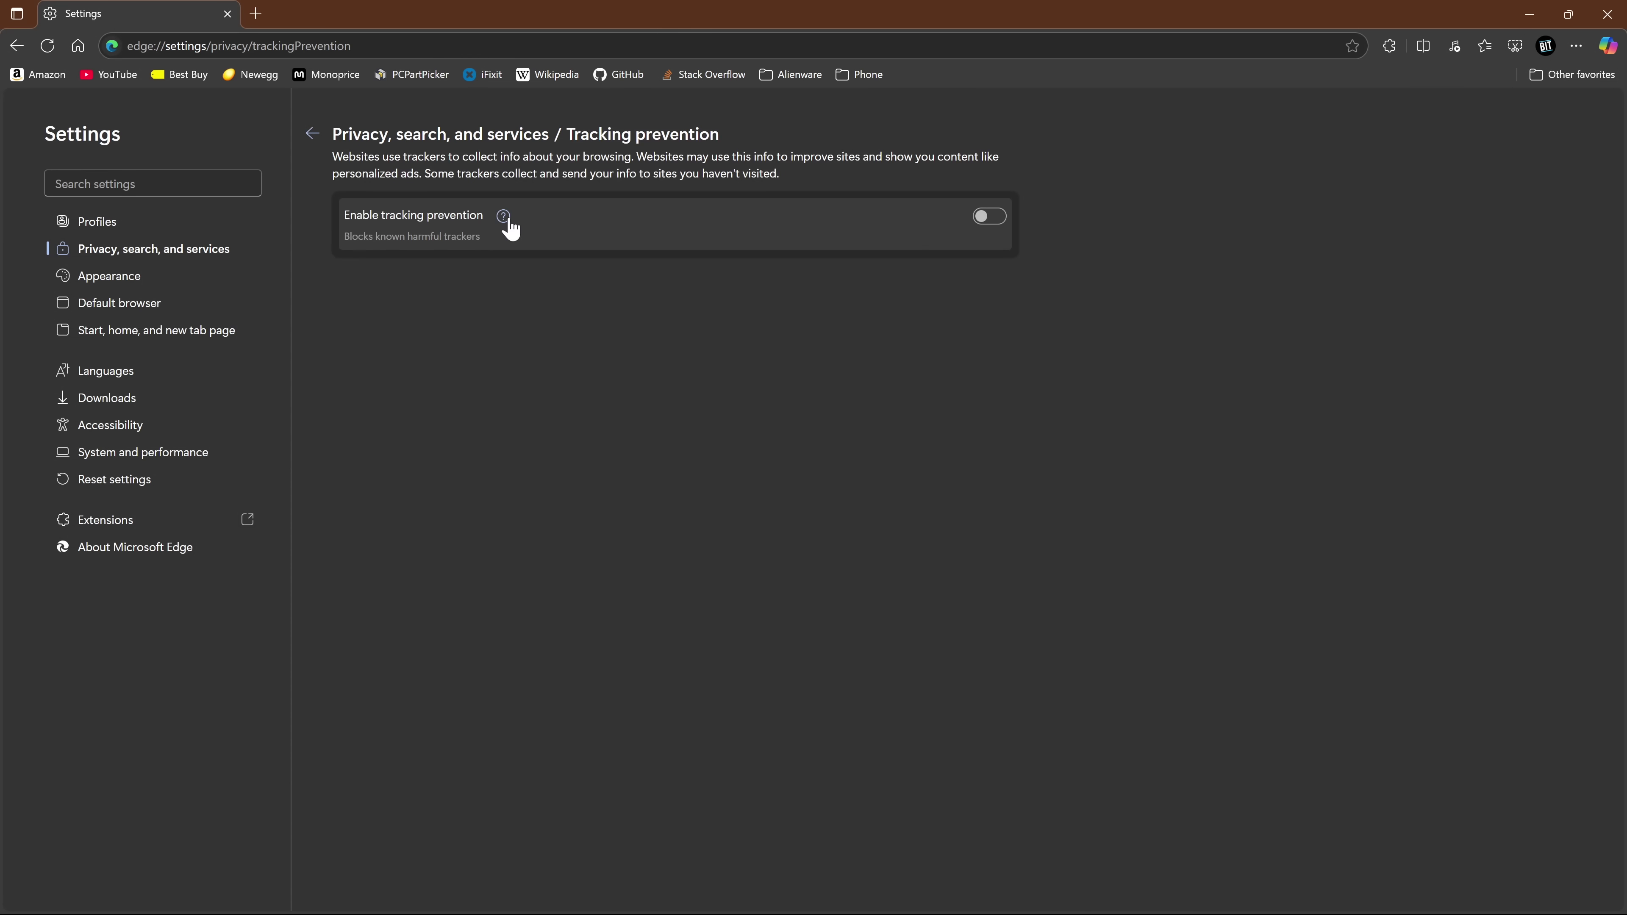
click(989, 218)
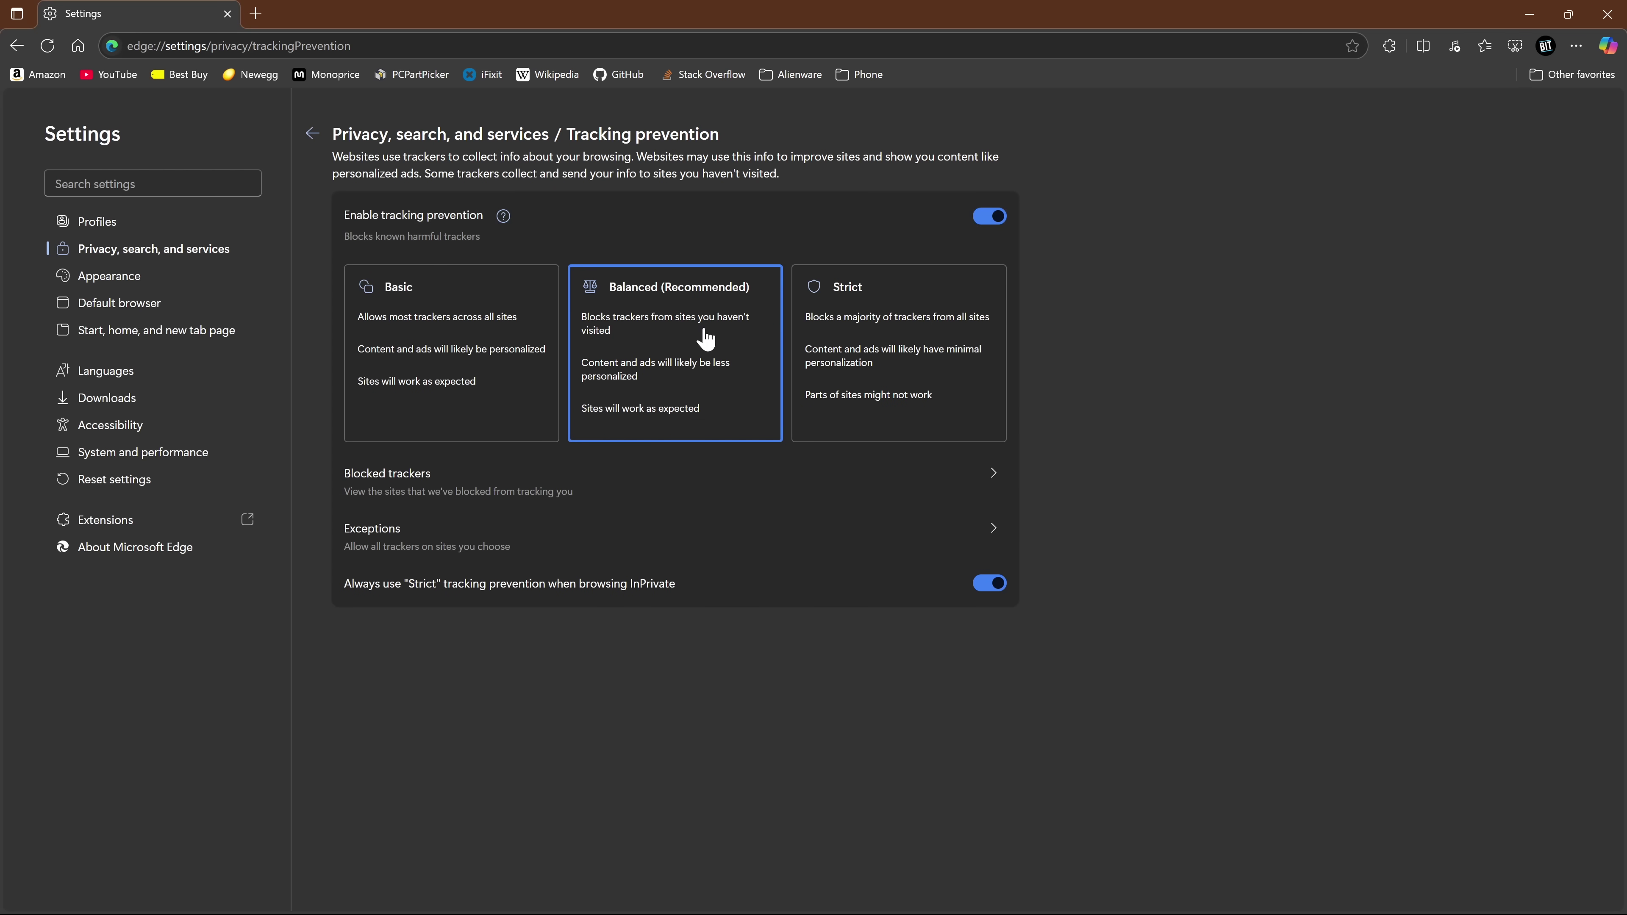
click(913, 359)
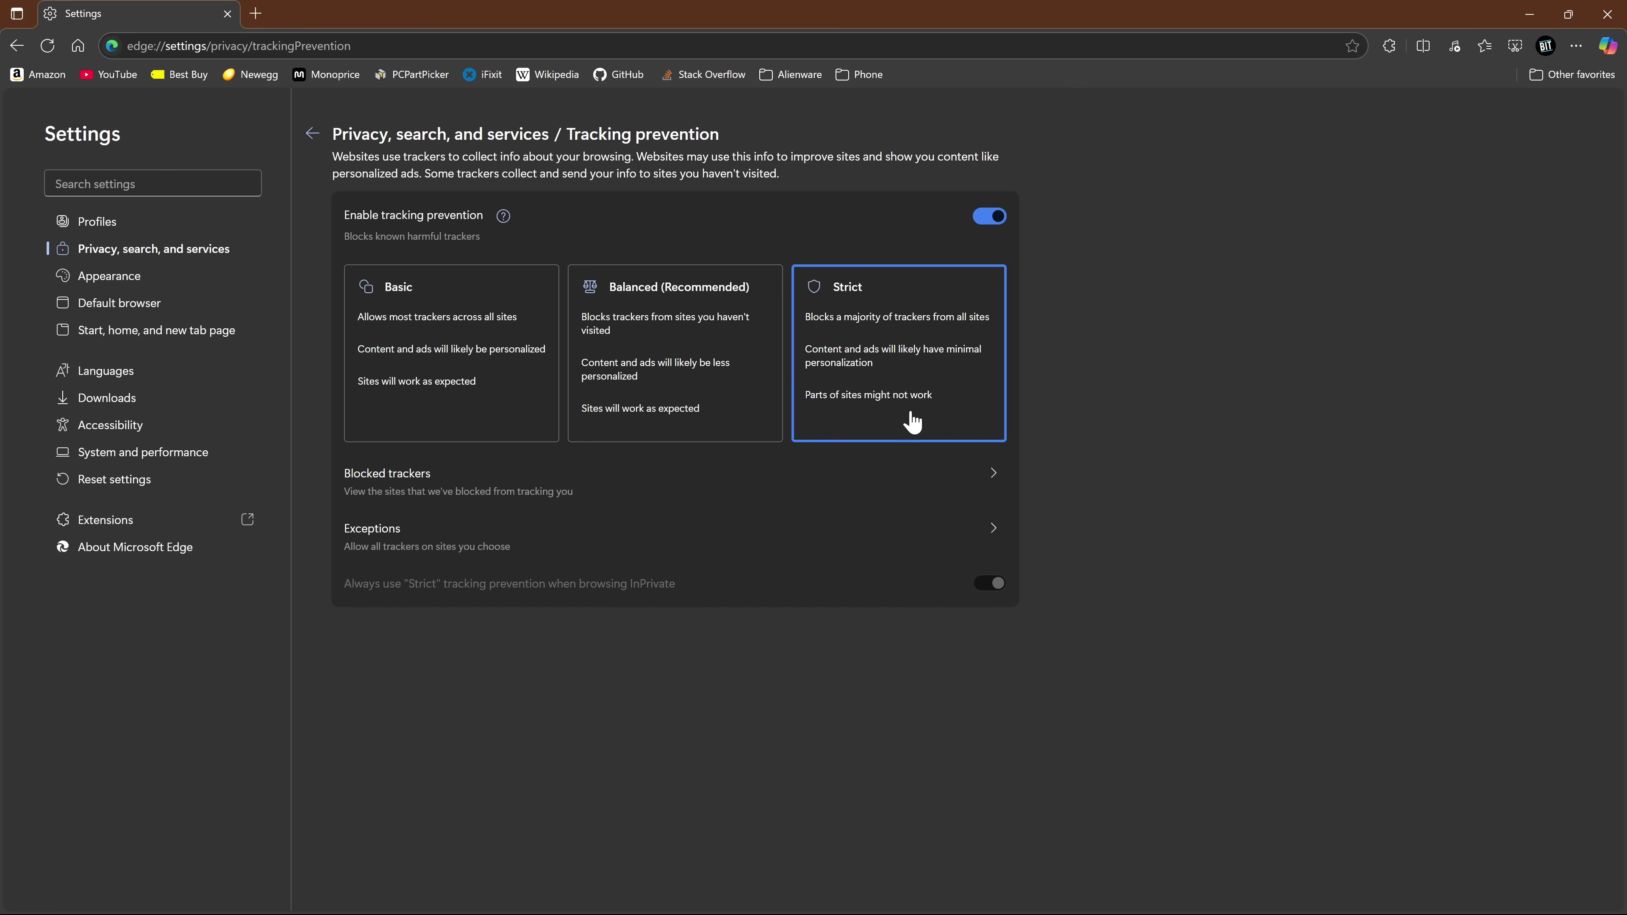
Turn on Send "Do Not Track" requests in Edge's Privacy settings and confirm Send request
click(188, 257)
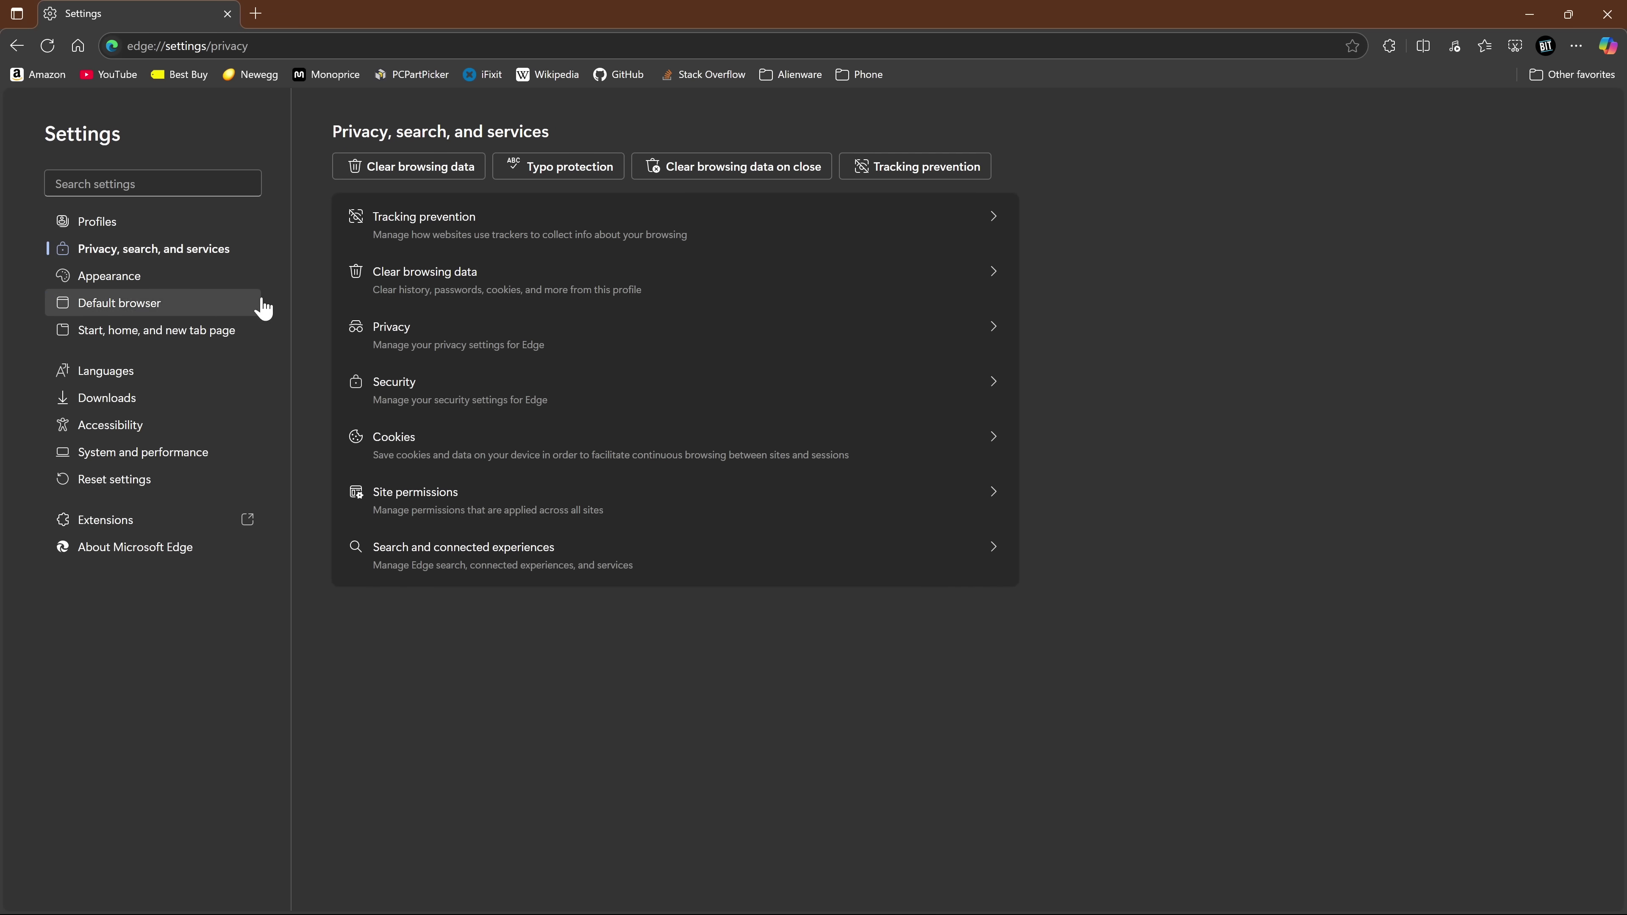
click(447, 350)
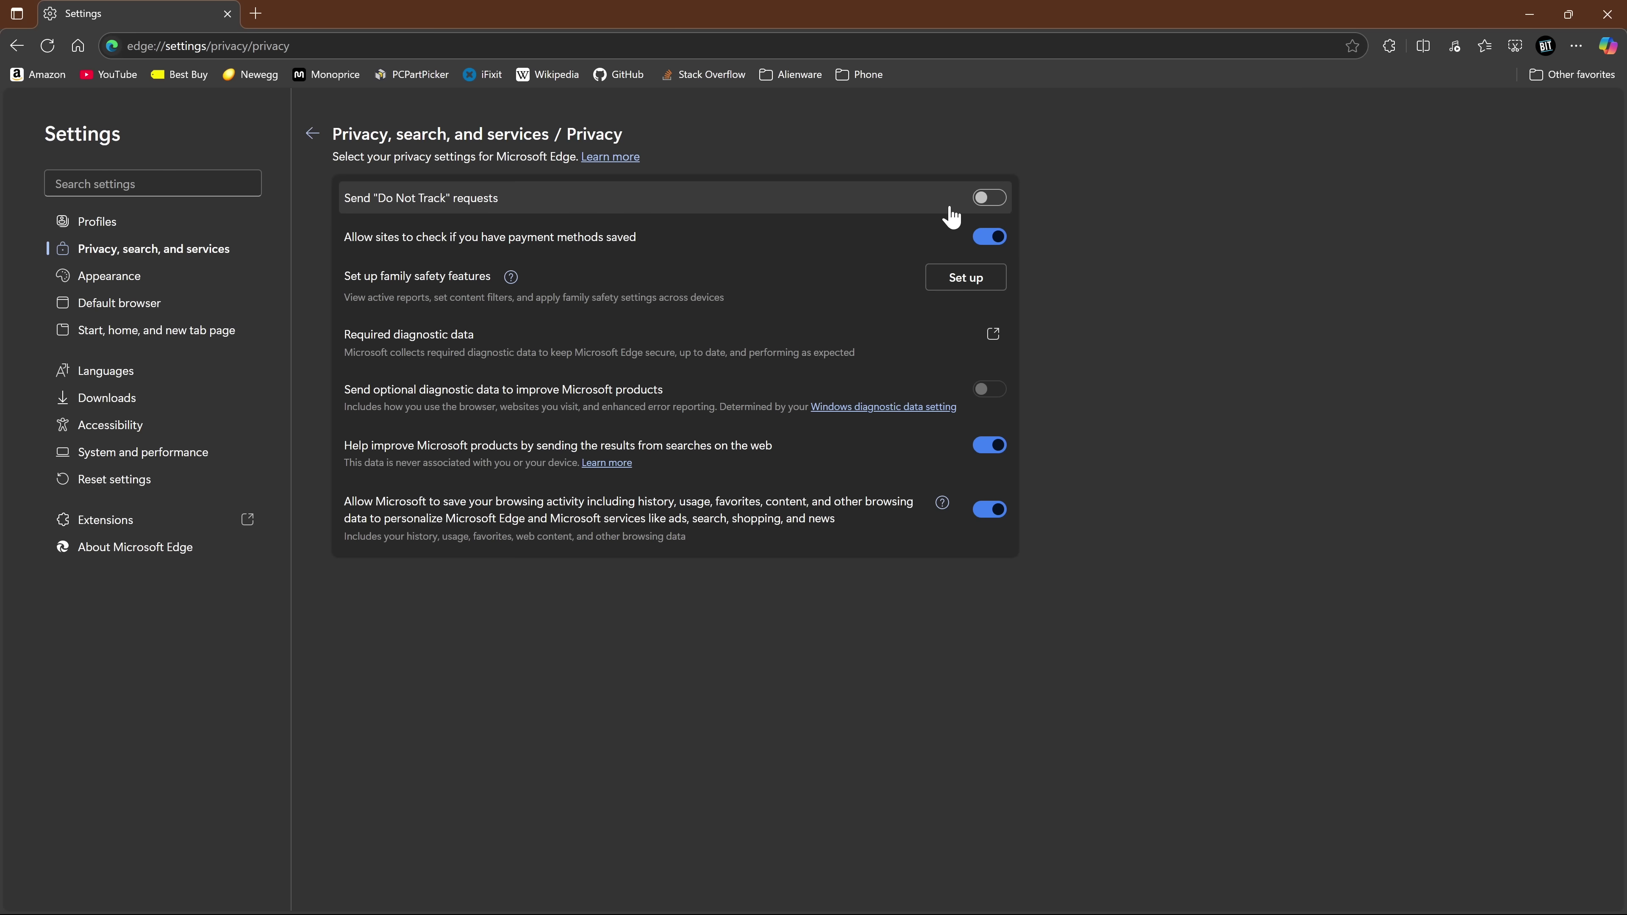
click(990, 199)
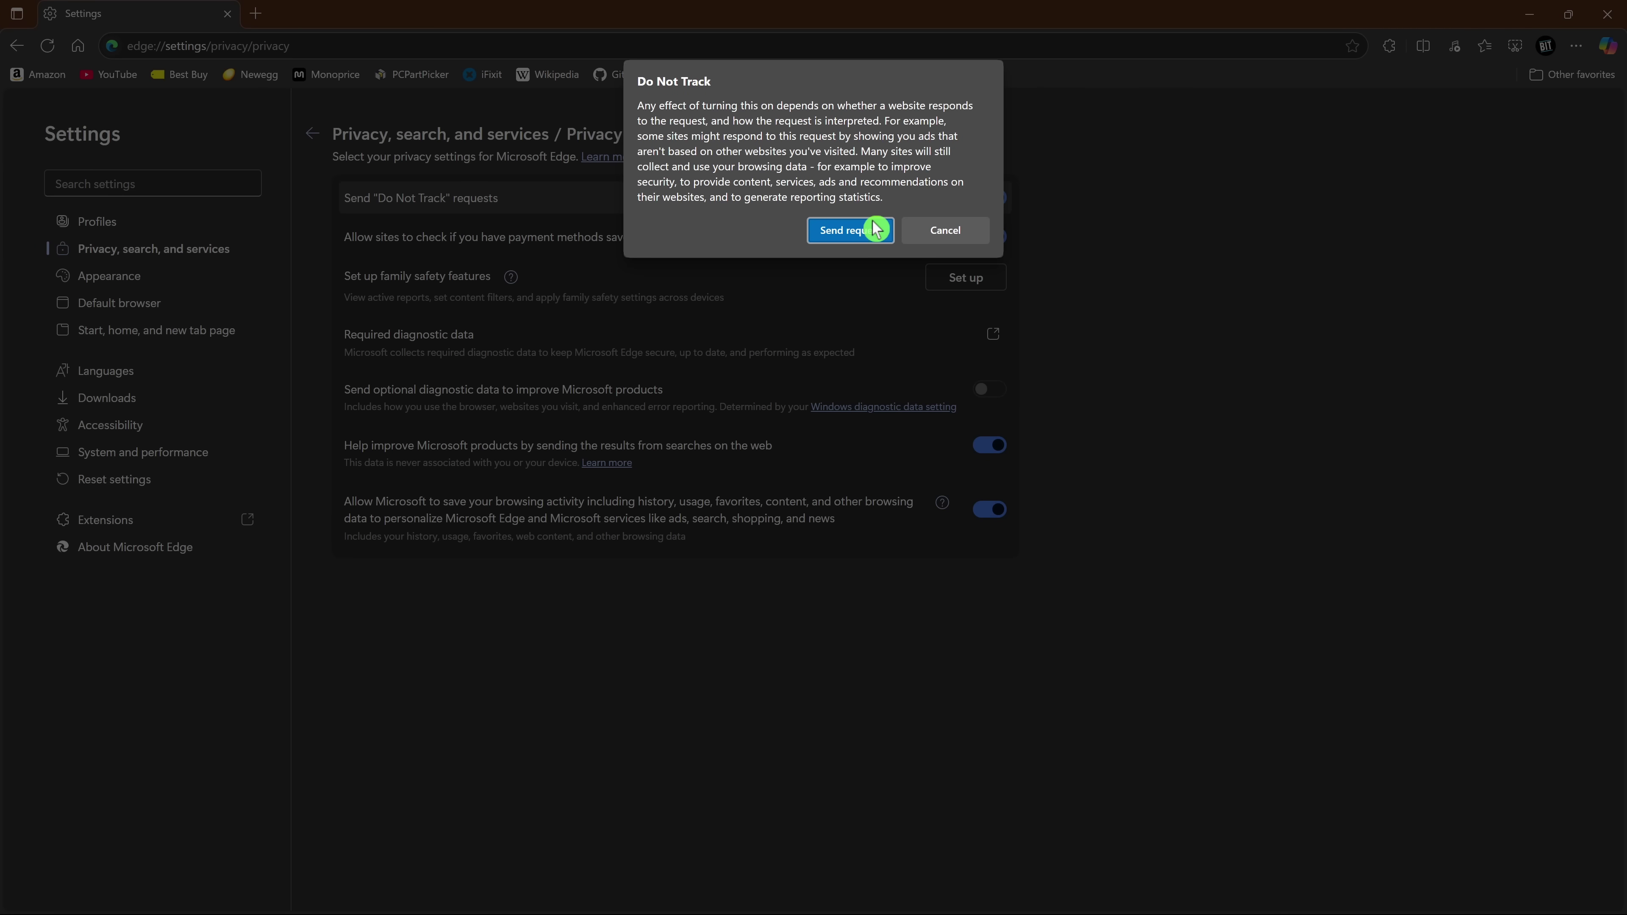
click(874, 232)
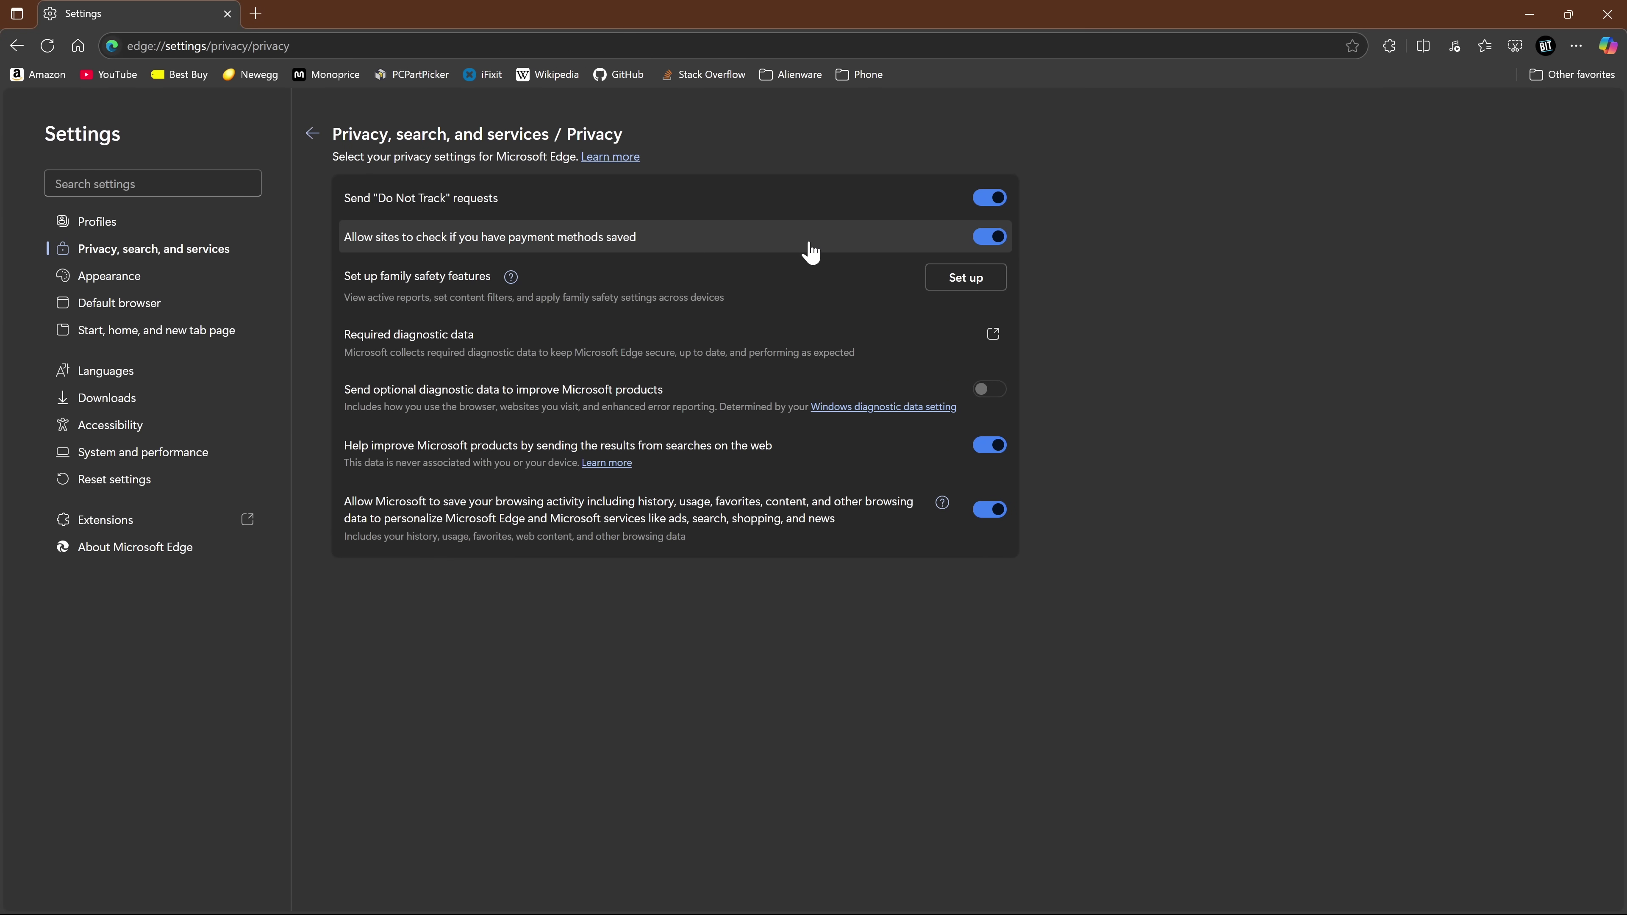
Switch off payment-method checks, sharing search results, and saving browsing activity to Microsoft
click(990, 243)
click(988, 460)
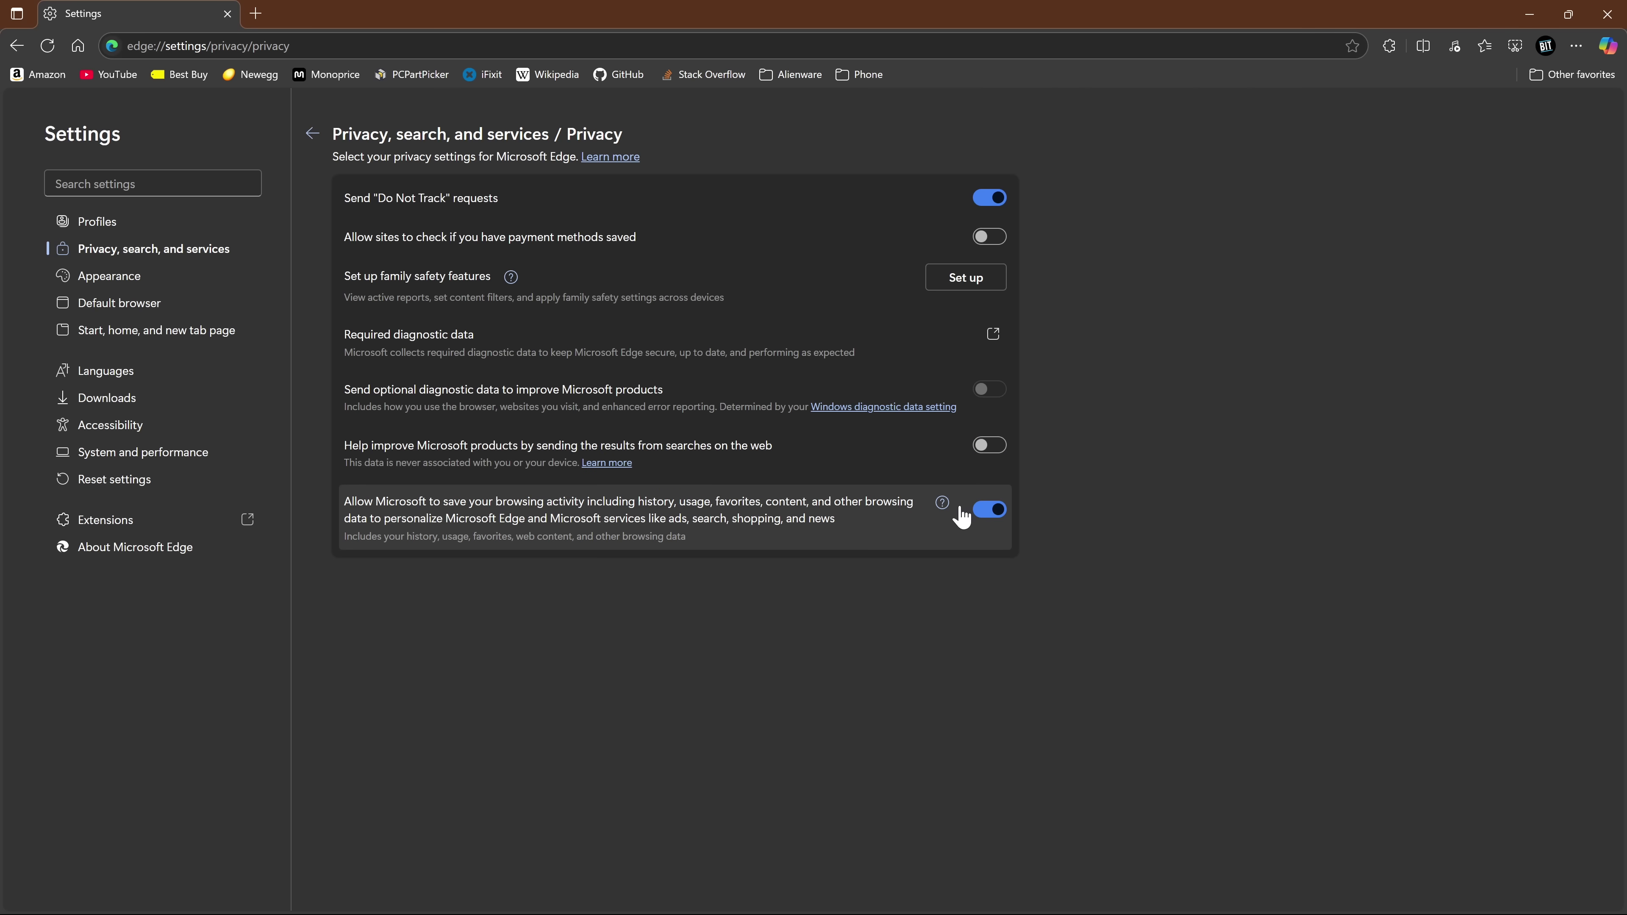
click(988, 511)
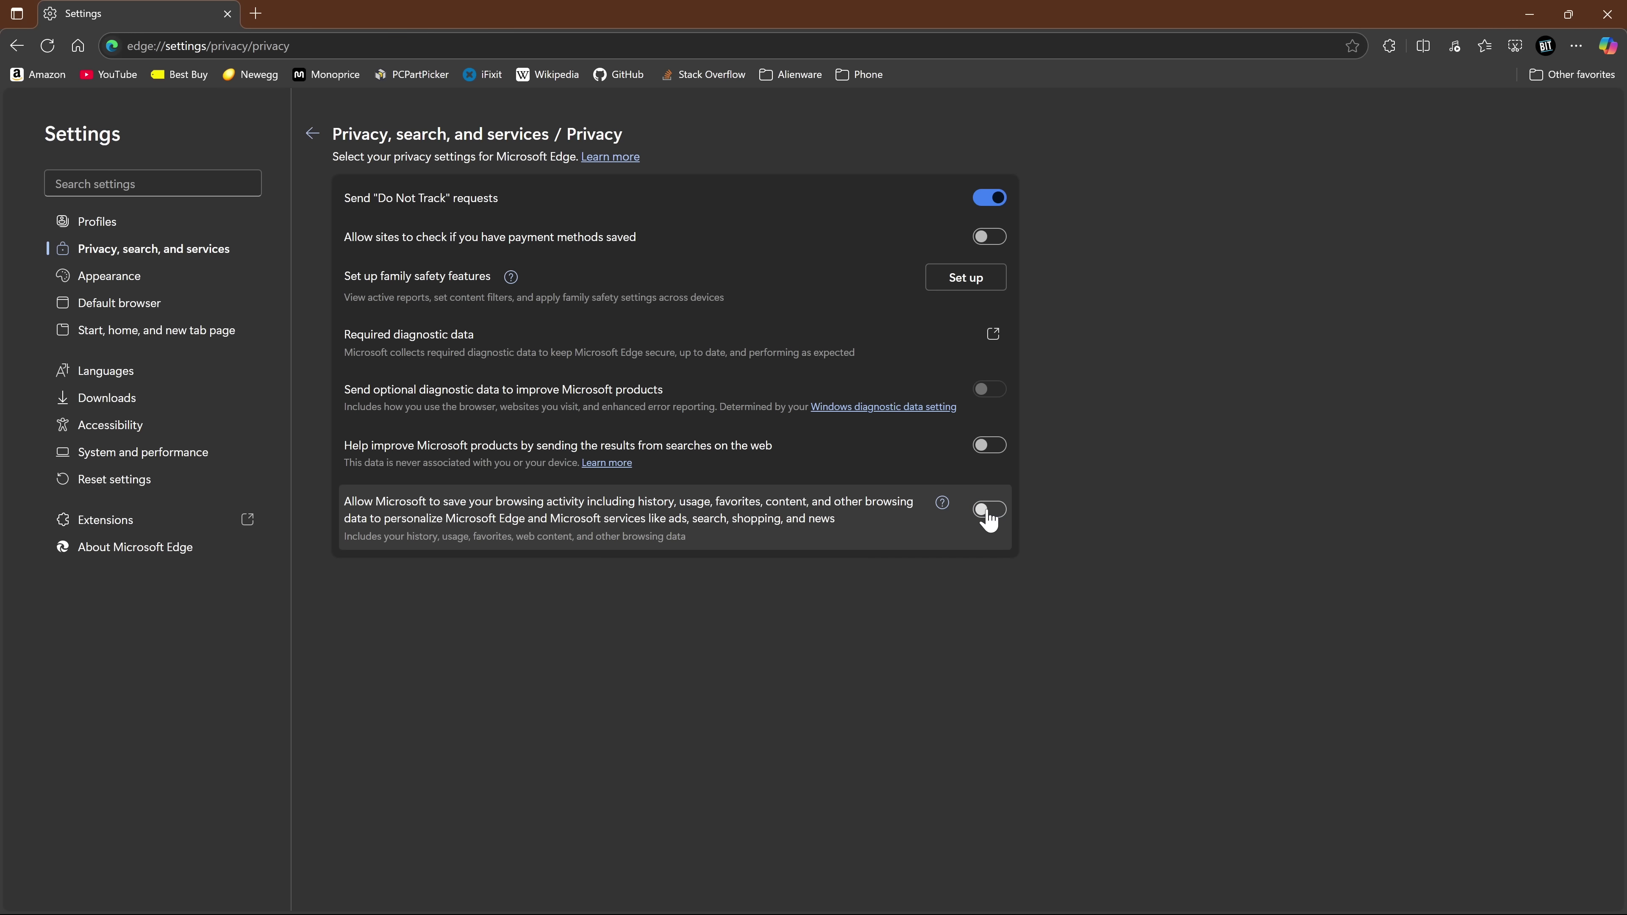